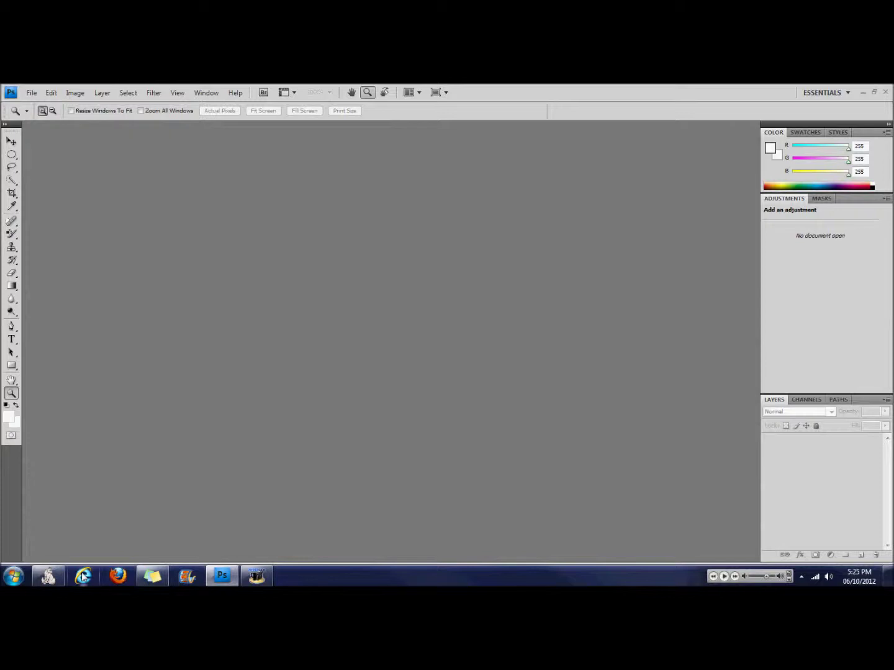
# Search Google Images for 'human eye' in Internet Explorer
pyautogui.click(84, 578)
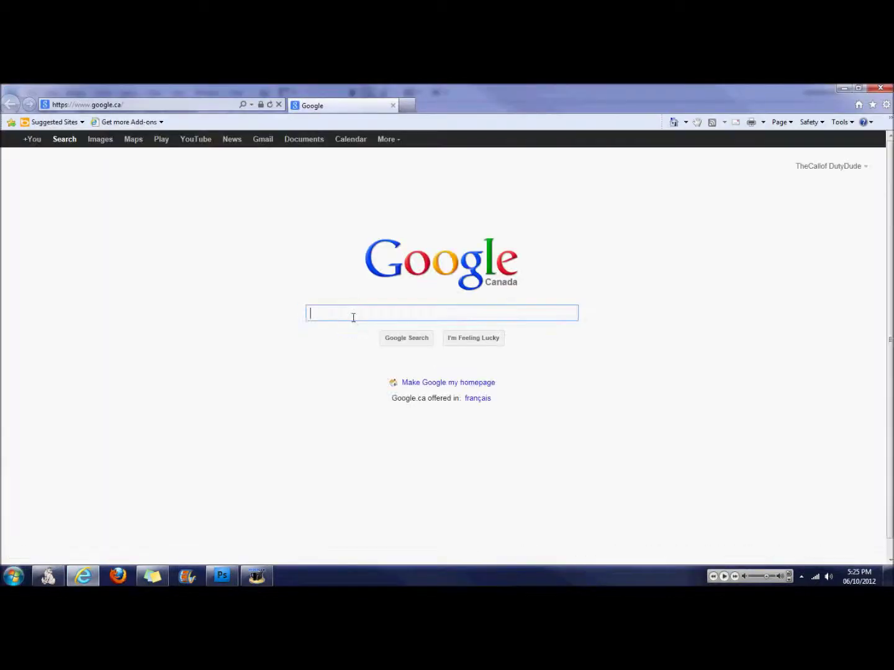
pyautogui.write('human eye')
pyautogui.press('Return')
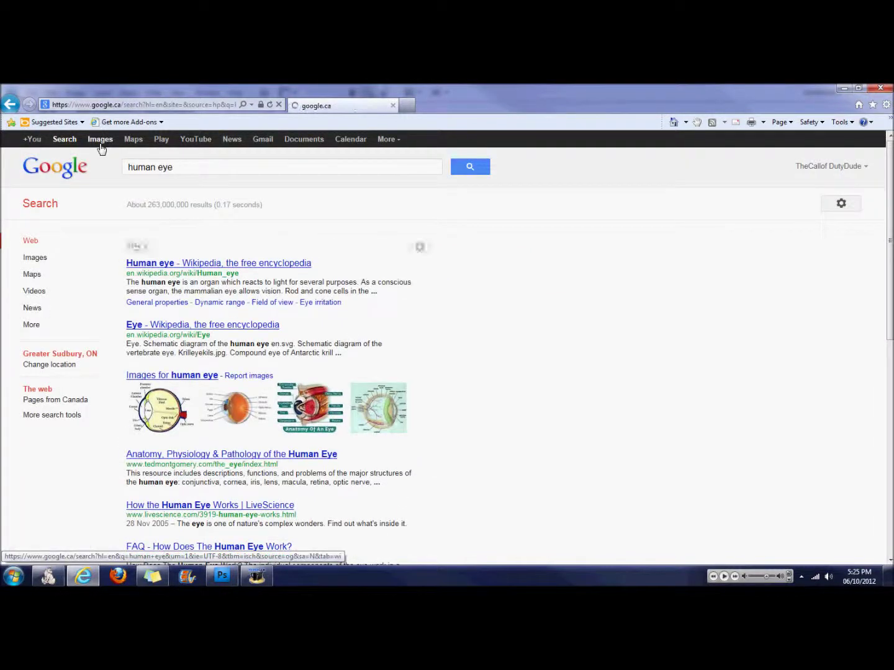
pyautogui.click(100, 140)
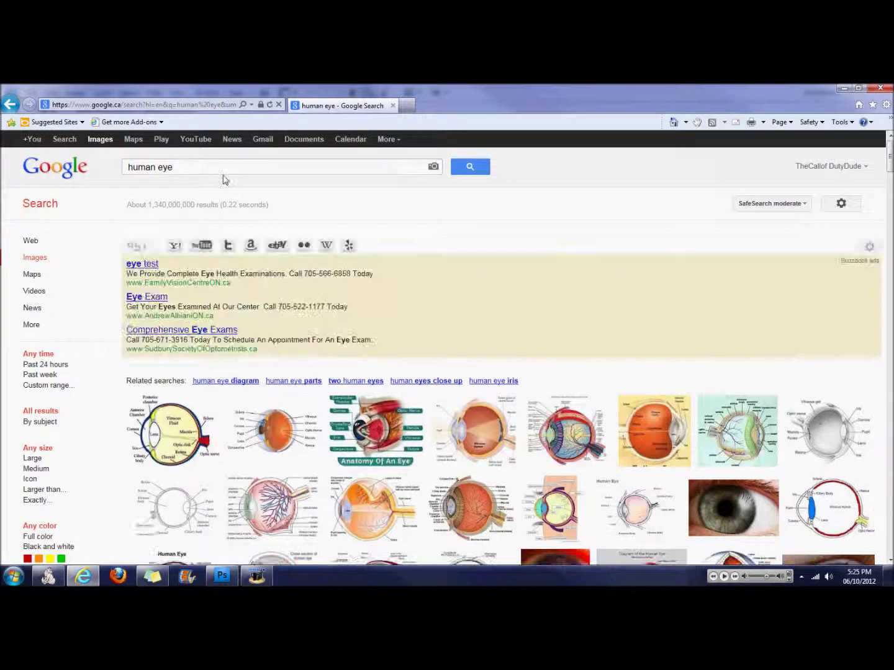
# Save a full-size close-up eye photo to the Desktop as the-human-eye JPEG
pyautogui.click(730, 479)
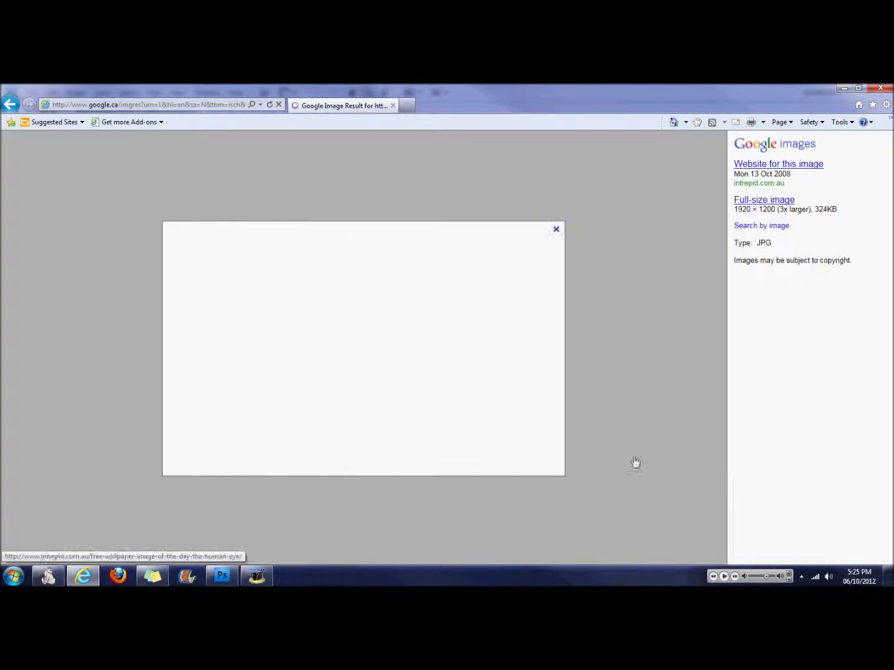
pyautogui.click(752, 201)
pyautogui.rightClick(264, 208)
pyautogui.click(228, 296)
pyautogui.click(38, 159)
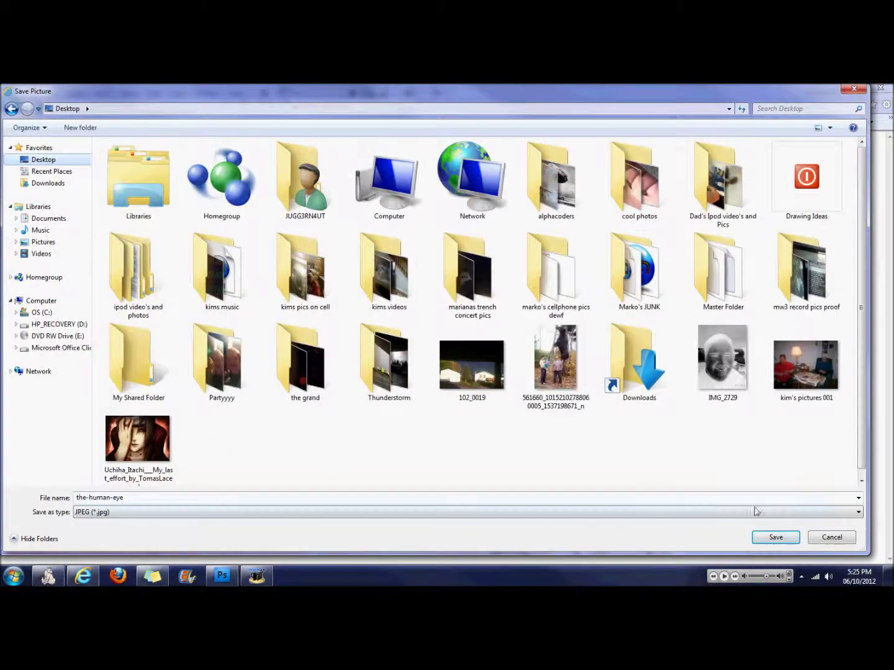
pyautogui.click(772, 538)
pyautogui.click(9, 104)
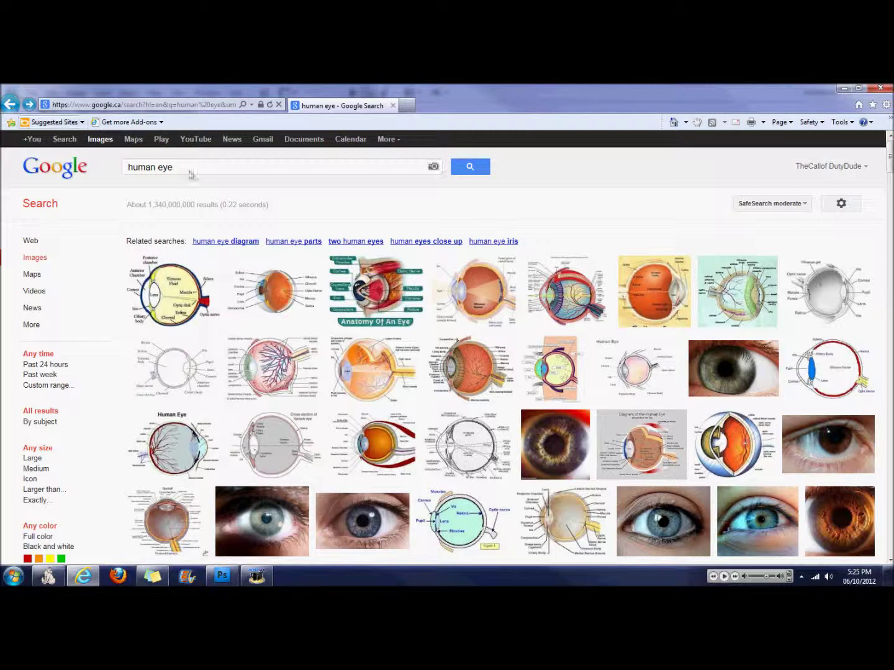
# Replace the query with a Google Images search for 'mangekyou sharingan itachi'
pyautogui.moveTo(188, 169); pyautogui.dragTo(53, 165)
pyautogui.write('sharing')
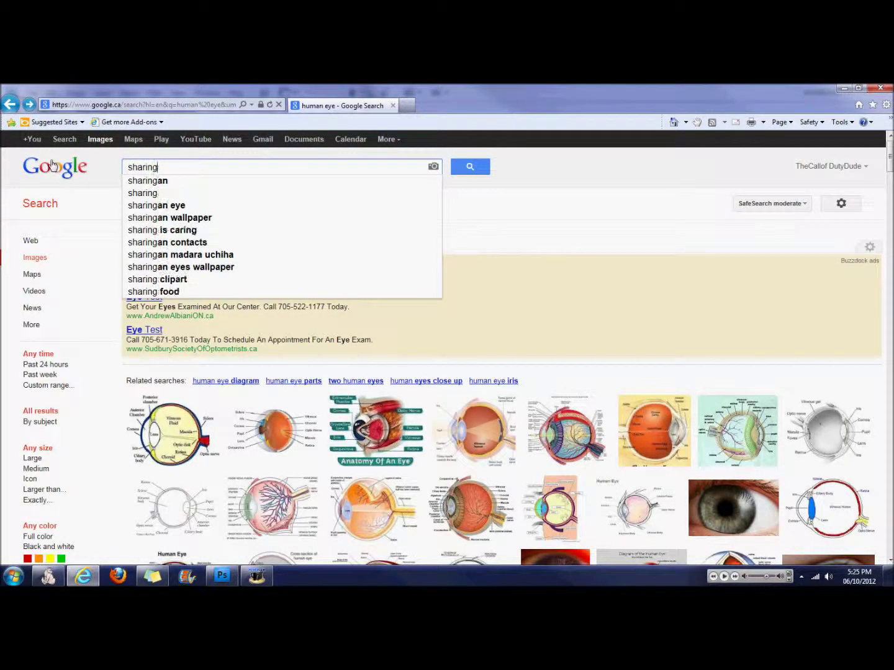
pyautogui.press('BackSpace')
pyautogui.press('BackSpace')
pyautogui.press('BackSpace')
pyautogui.write('mangekyou sharingan')
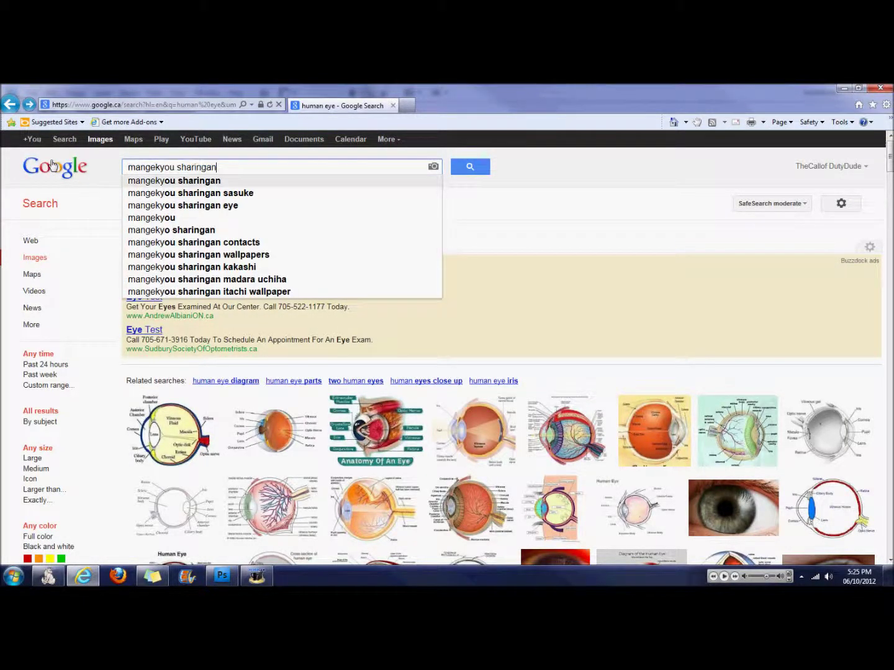
pyautogui.write(' i')
pyautogui.press('Down')
pyautogui.press('Down')
pyautogui.press('Down')
pyautogui.press('Return')
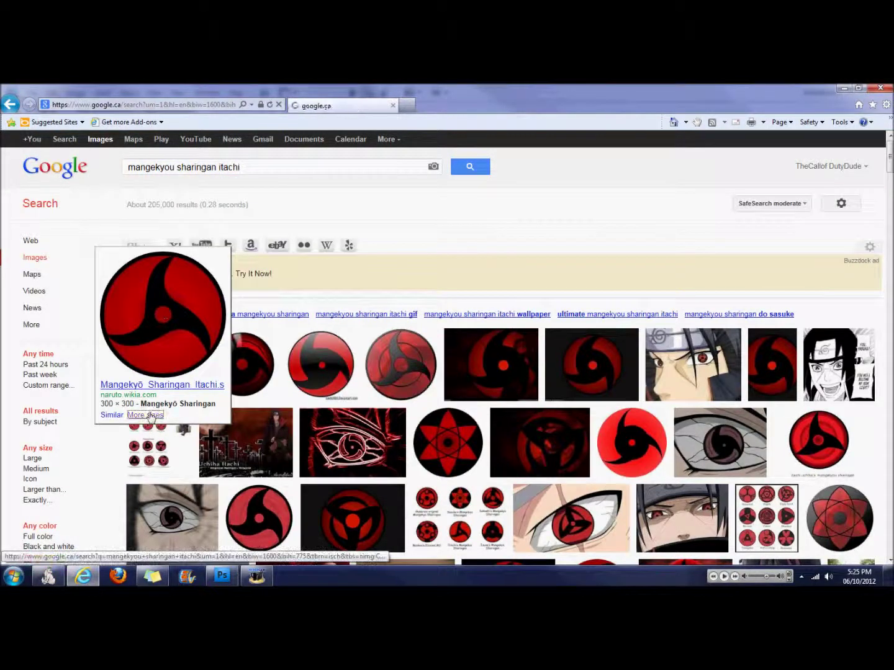
# Browse the sharingan image results, checking a couple of candidate images
pyautogui.moveTo(162, 314)
pyautogui.click(147, 360)
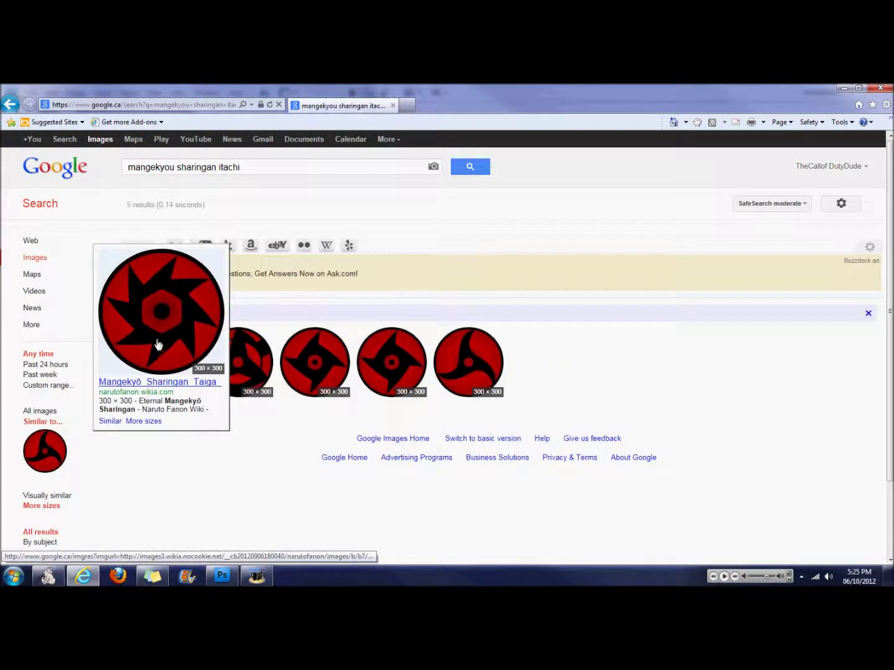
pyautogui.click(470, 167)
pyautogui.scroll(-5, 121, 348)
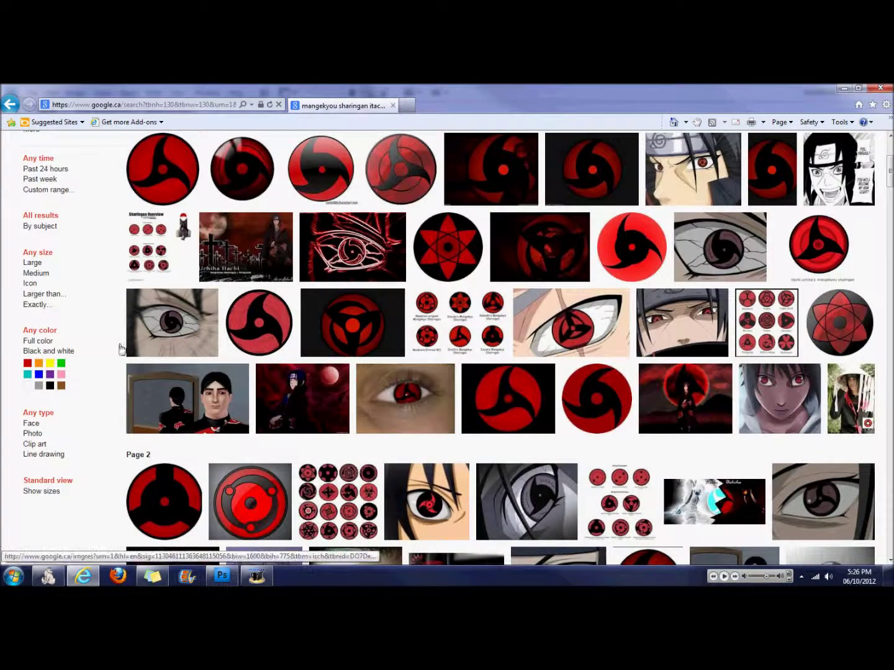
pyautogui.moveTo(507, 398)
pyautogui.click(481, 498)
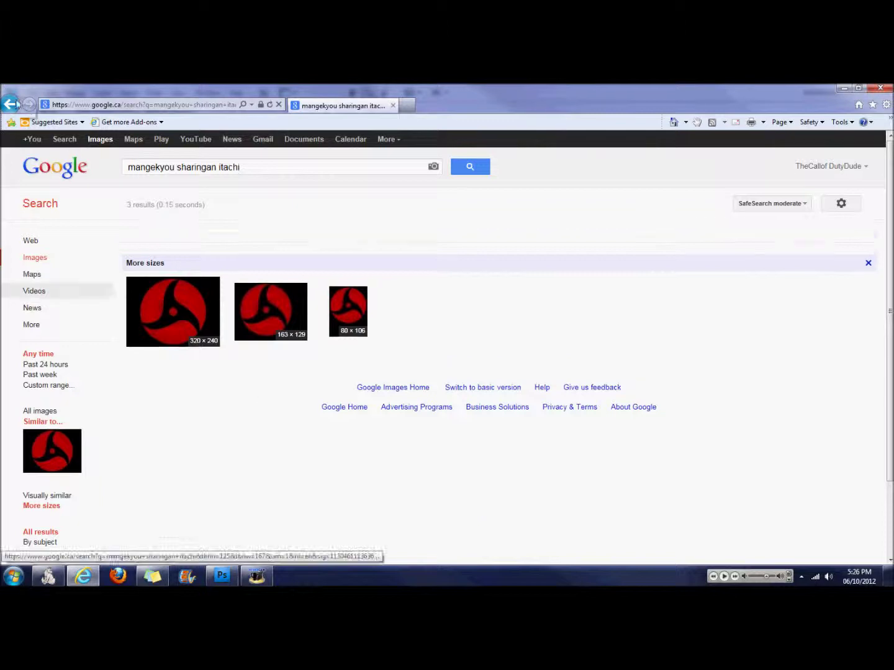
pyautogui.click(11, 104)
pyautogui.scroll(-5, 91, 339)
pyautogui.scroll(-5, 161, 373)
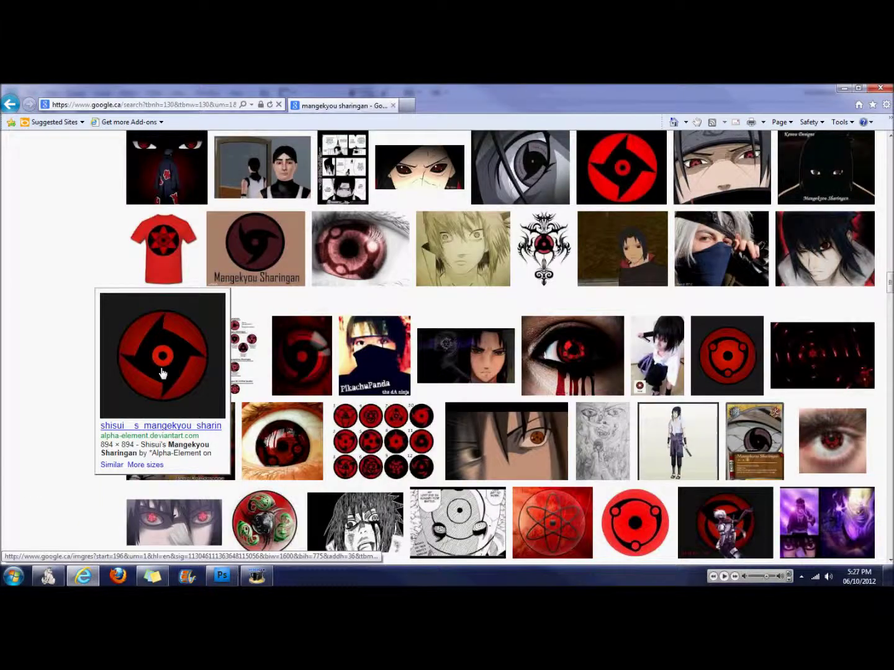
# Save the full-size Shisui's Mangekyou Sharingan image and minimize the browser
pyautogui.click(161, 371)
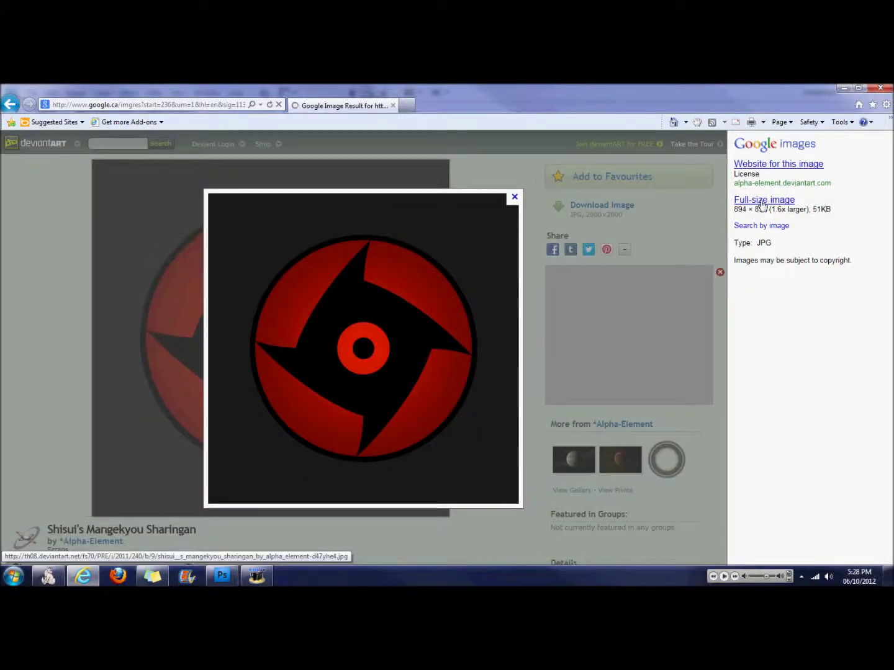
pyautogui.click(763, 202)
pyautogui.rightClick(187, 194)
pyautogui.click(102, 282)
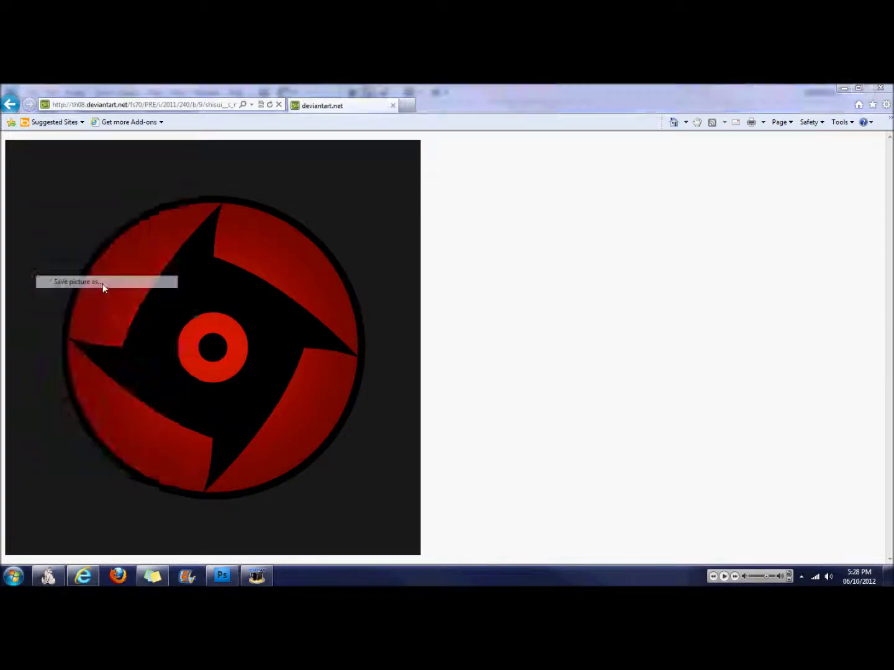
pyautogui.click(776, 538)
pyautogui.click(844, 88)
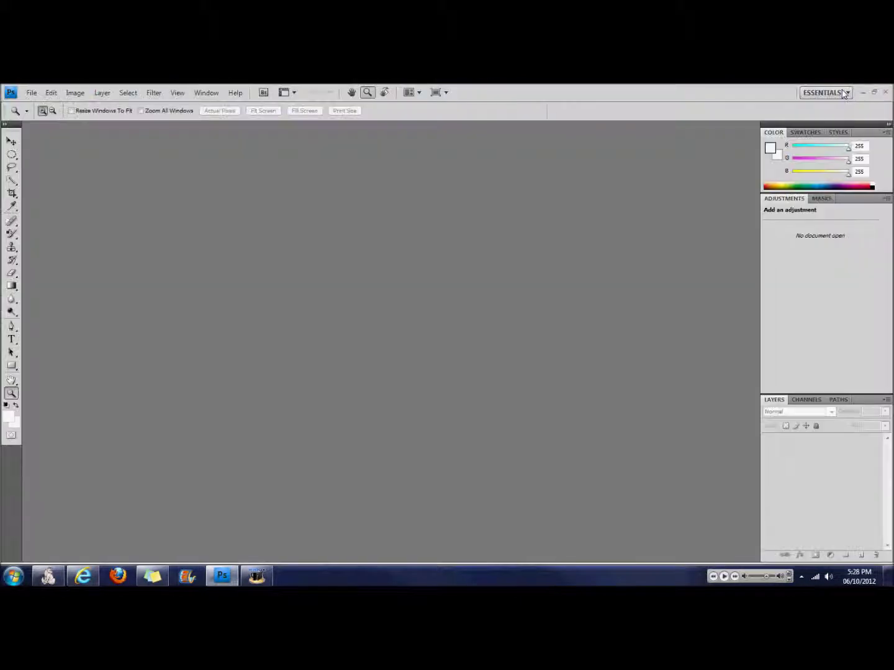
# Open the-human-eye.jpg in Photoshop
pyautogui.click(30, 93)
pyautogui.click(31, 116)
pyautogui.write('t')
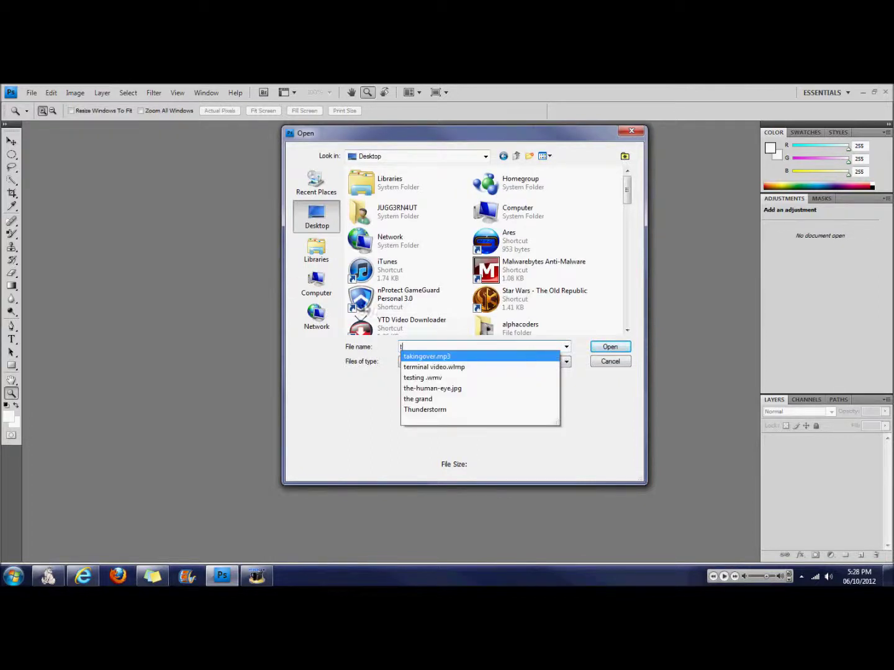
pyautogui.click(469, 388)
pyautogui.click(610, 347)
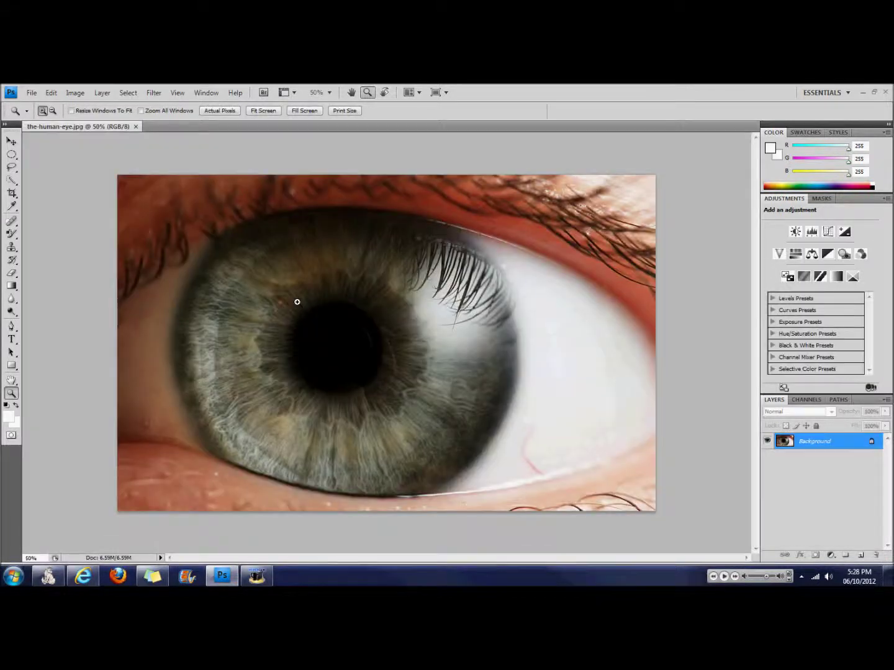
# Open the Shisui sharingan JPEG as a second document
pyautogui.click(31, 92)
pyautogui.click(43, 114)
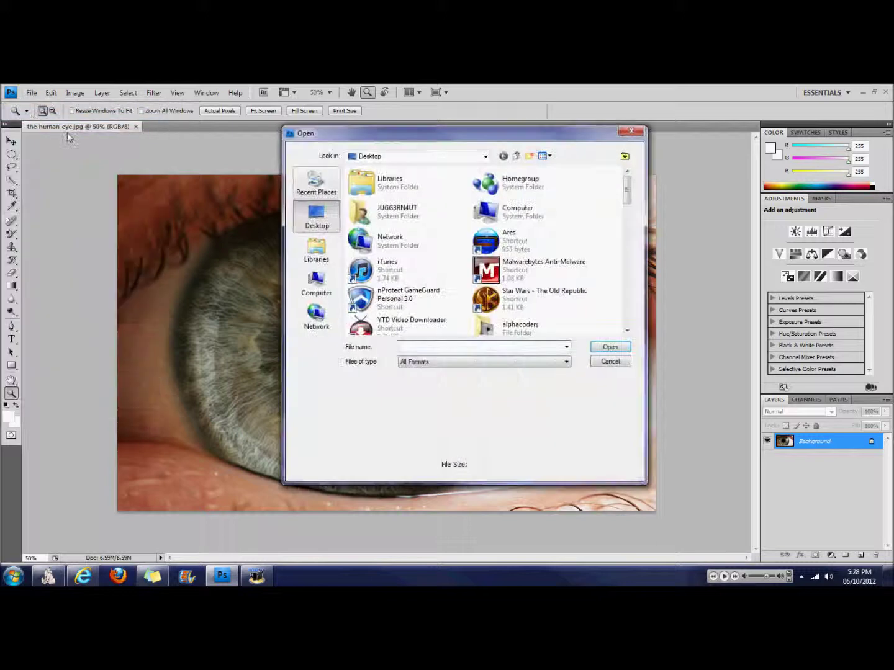
pyautogui.scroll(-5, 472, 243)
pyautogui.scroll(-5, 528, 279)
pyautogui.scroll(-5, 551, 299)
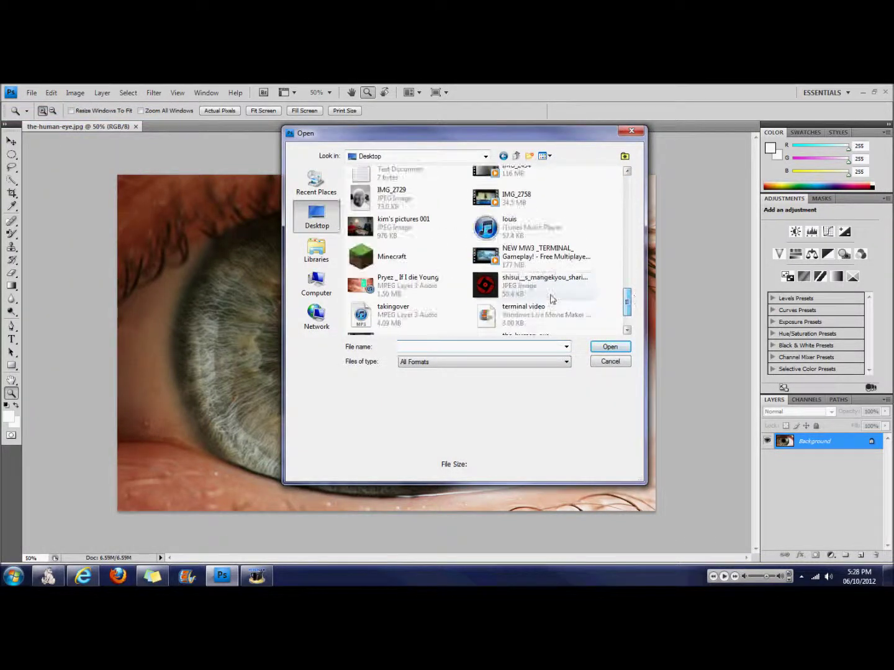
pyautogui.click(551, 297)
pyautogui.click(610, 347)
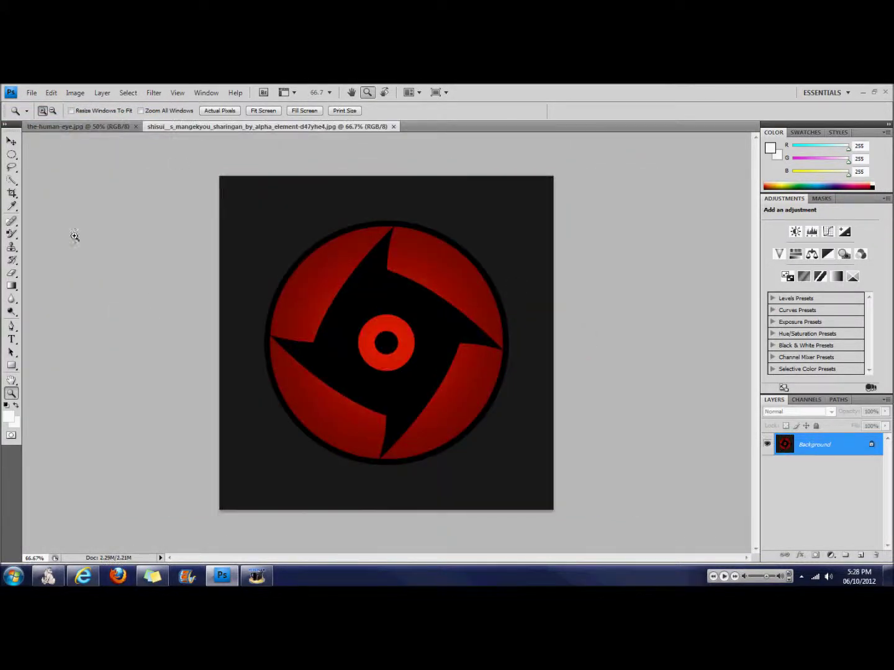
# Switch to the Elliptical Marquee tool and draw a trial oval selection
pyautogui.click(11, 168)
pyautogui.click(12, 154)
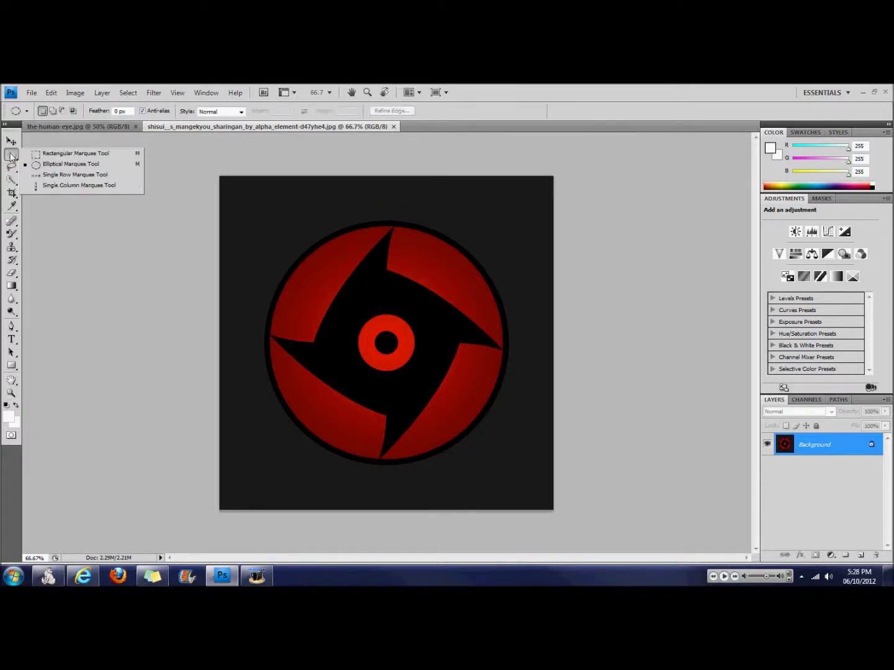
pyautogui.click(57, 165)
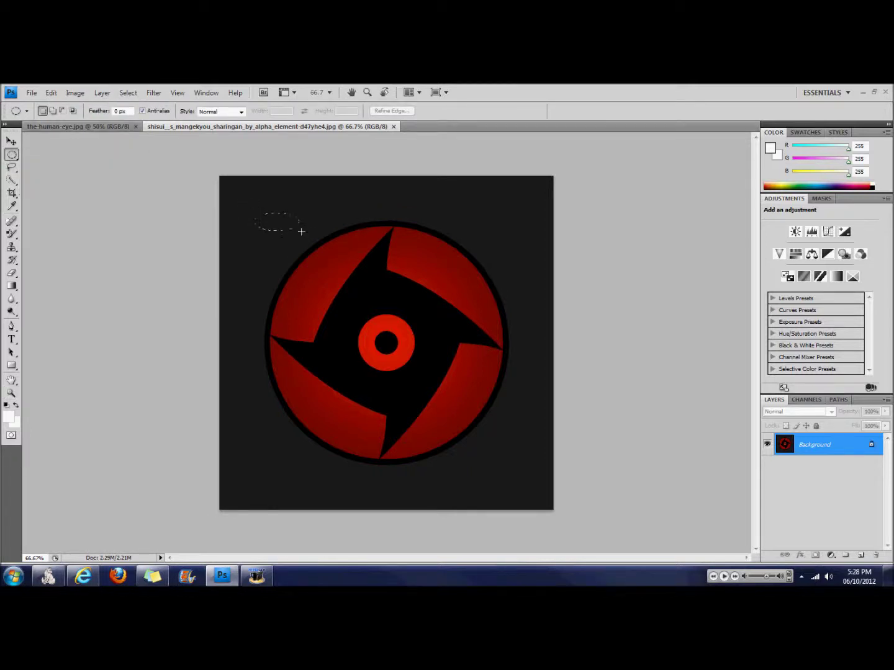
pyautogui.rightClick(522, 261)
pyautogui.click(268, 220)
pyautogui.moveTo(268, 220); pyautogui.dragTo(395, 272)
# Deselect the misplaced oval selections on the sharingan image
pyautogui.rightClick(515, 465)
pyautogui.click(291, 226)
pyautogui.rightClick(332, 237)
pyautogui.click(357, 250)
pyautogui.rightClick(508, 463)
pyautogui.click(253, 215)
# Draw an ellipse around the whole sharingan circle and copy it
pyautogui.moveTo(501, 411); pyautogui.dragTo(513, 456)
pyautogui.rightClick(512, 458)
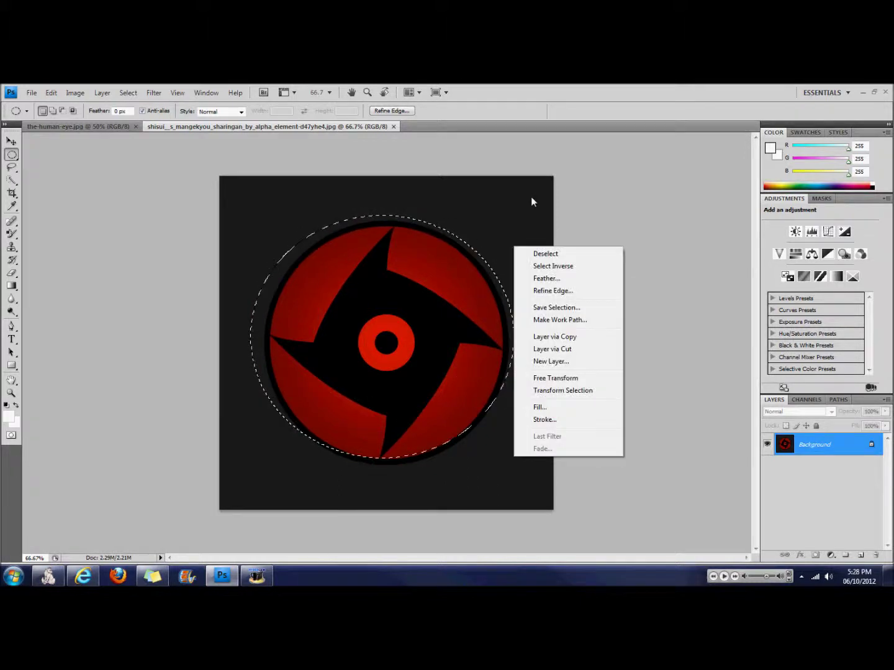
pyautogui.click(539, 254)
pyautogui.moveTo(265, 219); pyautogui.dragTo(508, 465)
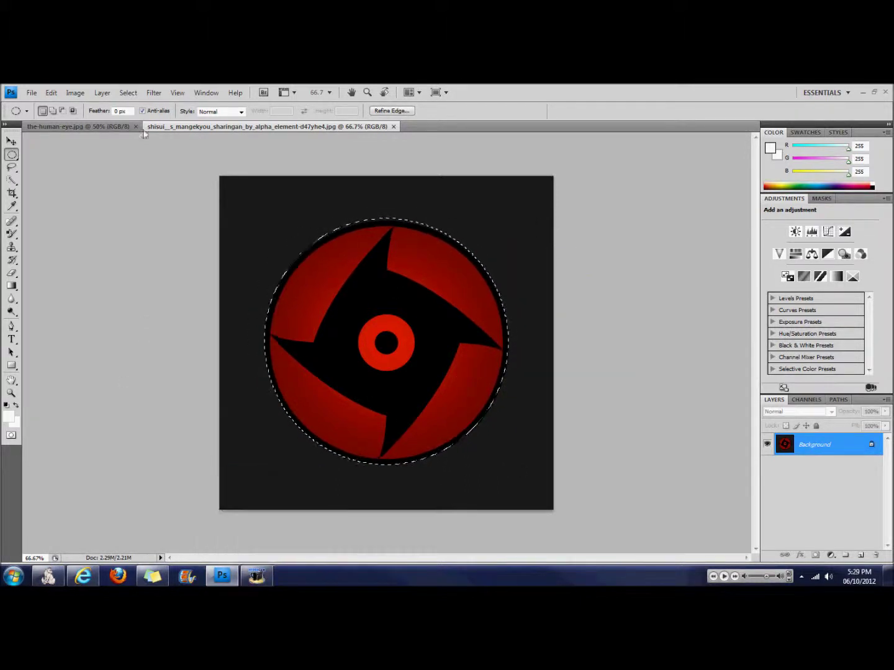
pyautogui.click(51, 93)
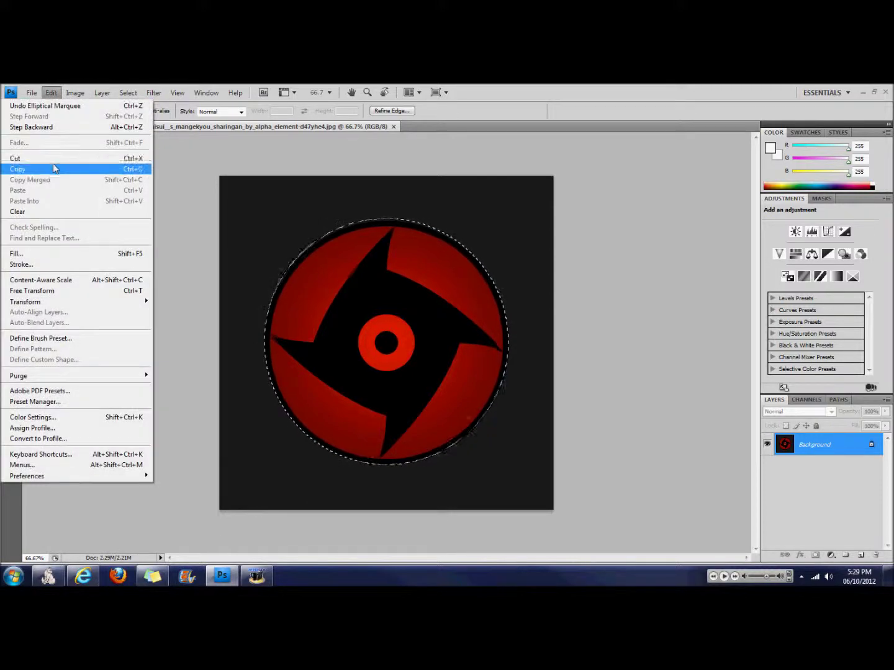
pyautogui.click(86, 167)
# On the eye photo, paint the iris grey with the Color Replacement Tool
pyautogui.click(74, 127)
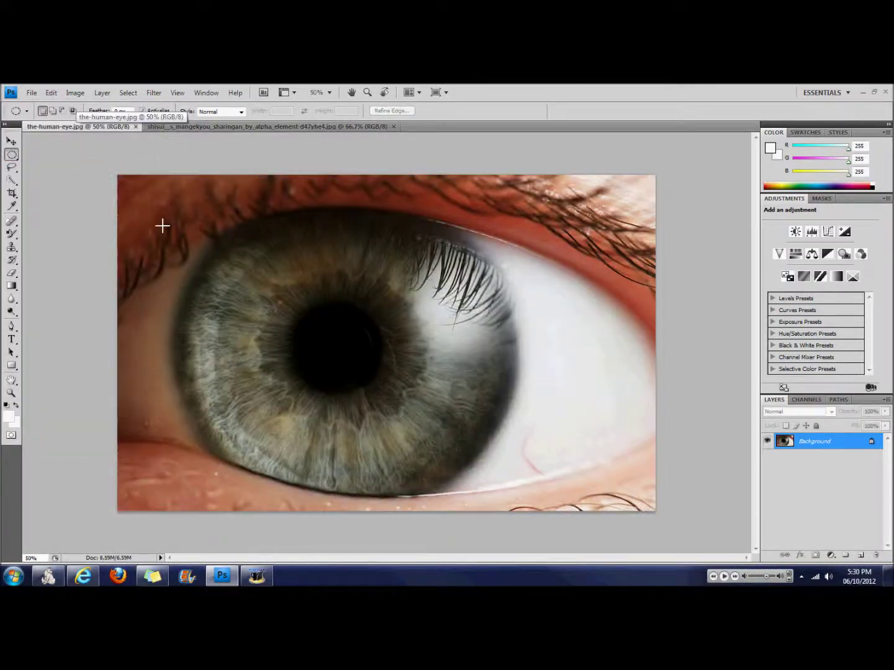
pyautogui.click(11, 221)
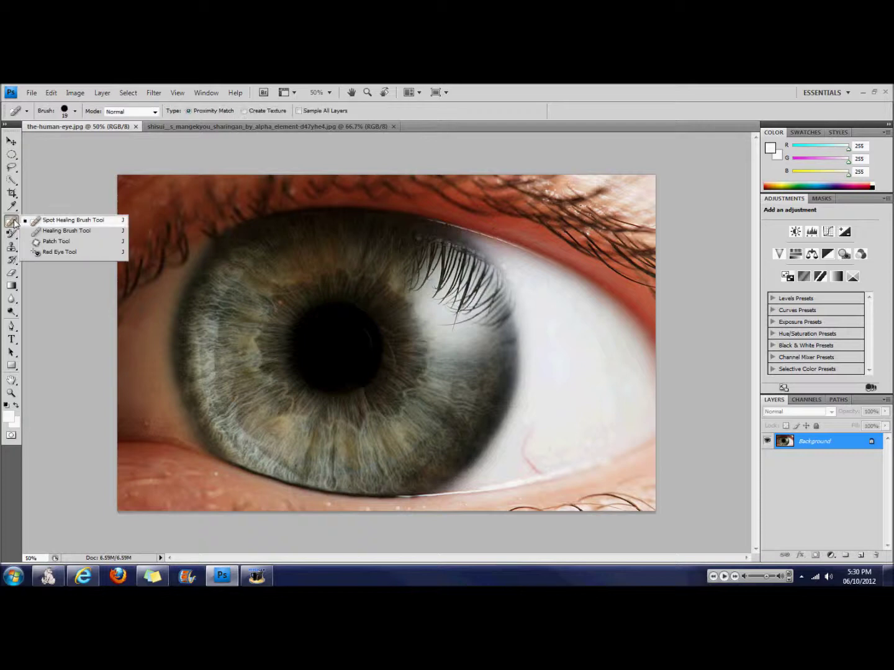
pyautogui.click(11, 233)
pyautogui.click(63, 253)
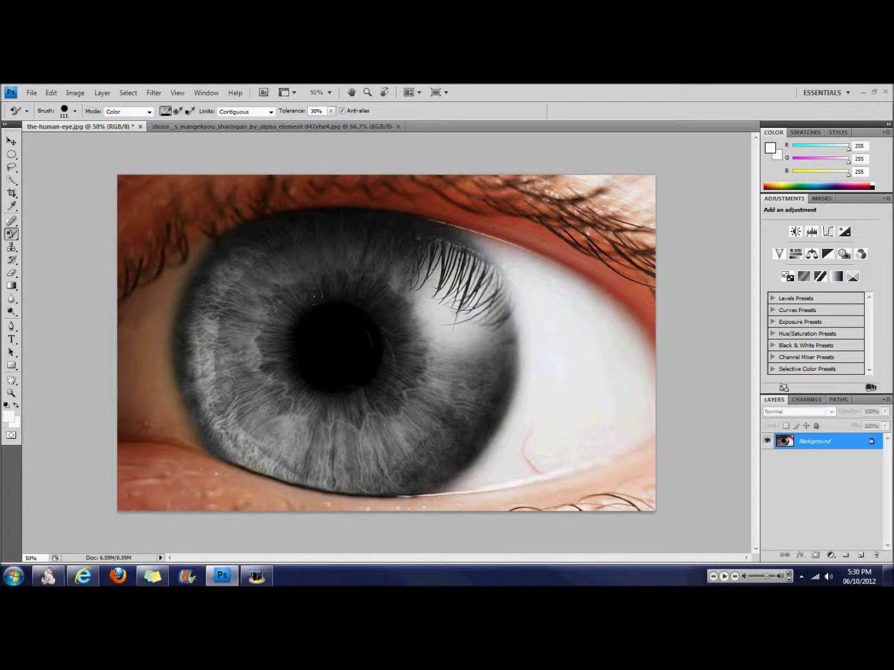
pyautogui.click(51, 92)
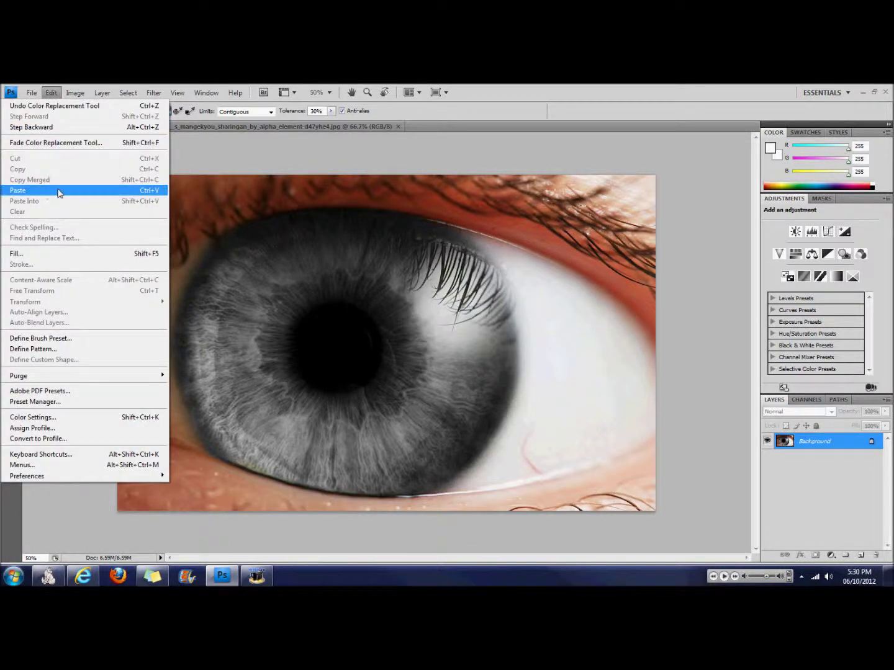
# Paste the sharingan as a new layer, start Scale, and set opacity to 38%
pyautogui.click(58, 191)
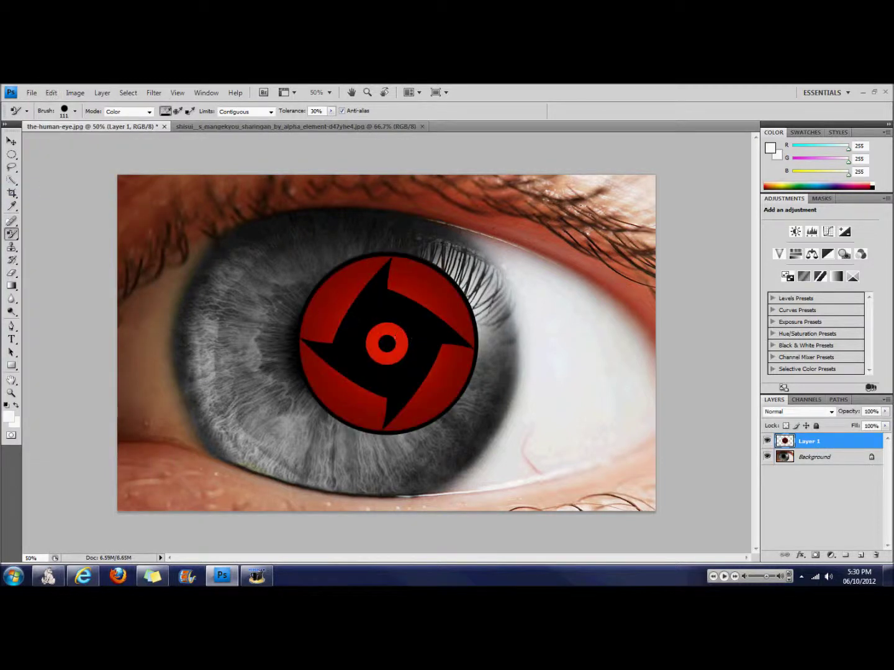
pyautogui.click(53, 93)
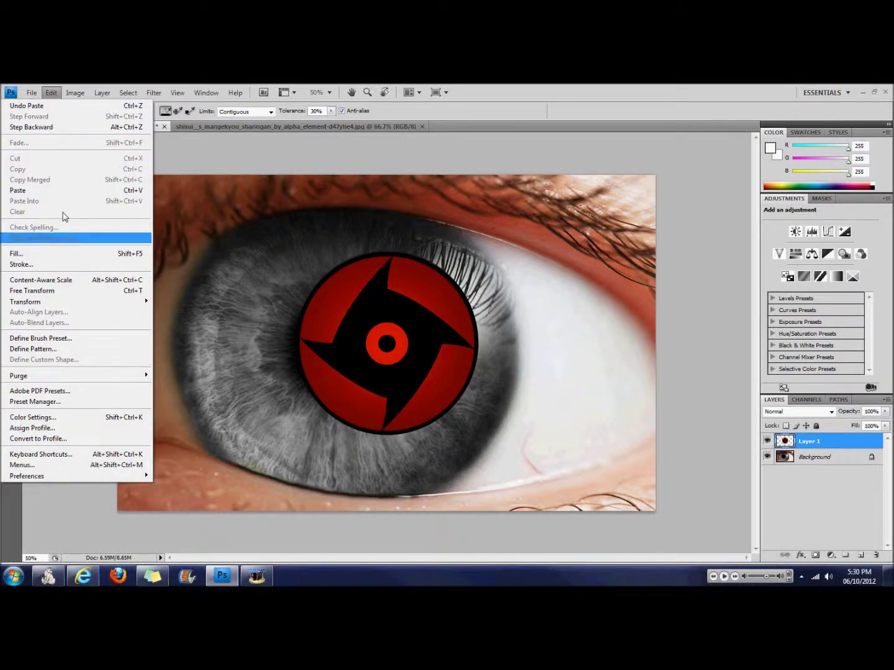
pyautogui.moveTo(42, 301)
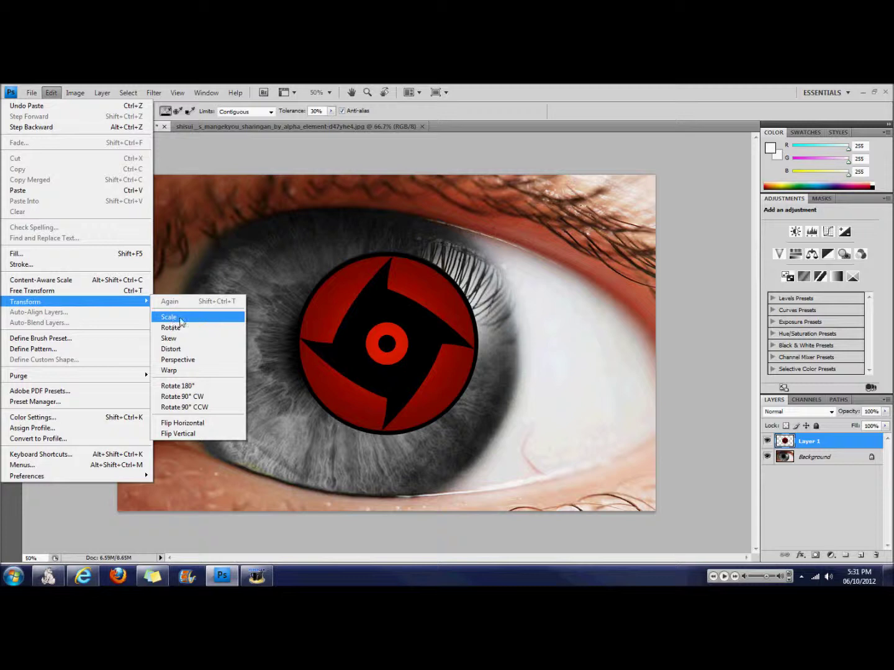
pyautogui.click(180, 319)
pyautogui.click(885, 412)
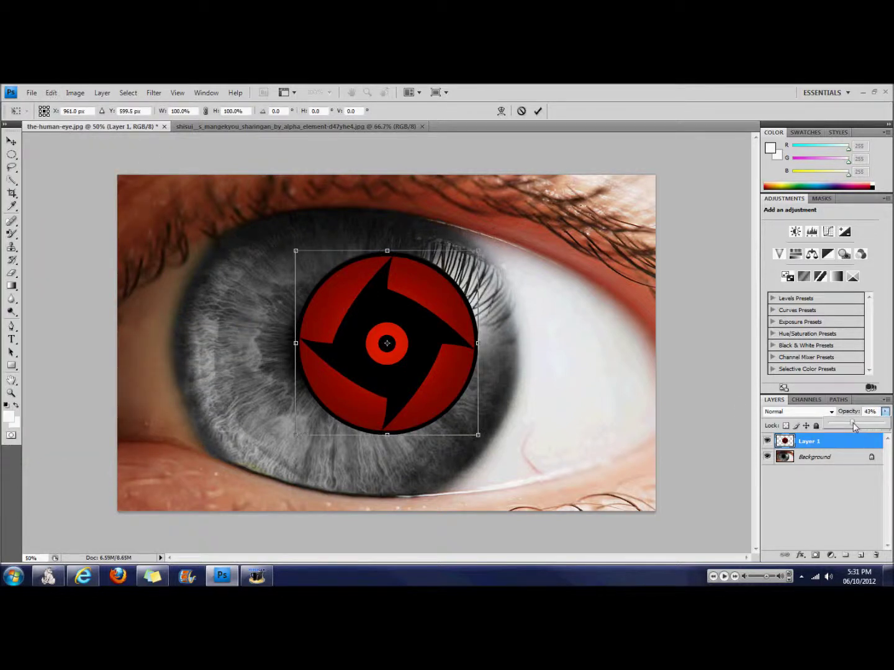
pyautogui.moveTo(855, 427); pyautogui.dragTo(852, 428)
pyautogui.click(886, 415)
# Enlarge the sharingan to cover the iris and apply the transformation
pyautogui.moveTo(477, 434); pyautogui.dragTo(522, 478)
pyautogui.moveTo(297, 252)
pyautogui.mouseDown()
pyautogui.moveTo(257, 248)
pyautogui.moveTo(176, 196)
pyautogui.mouseUp()
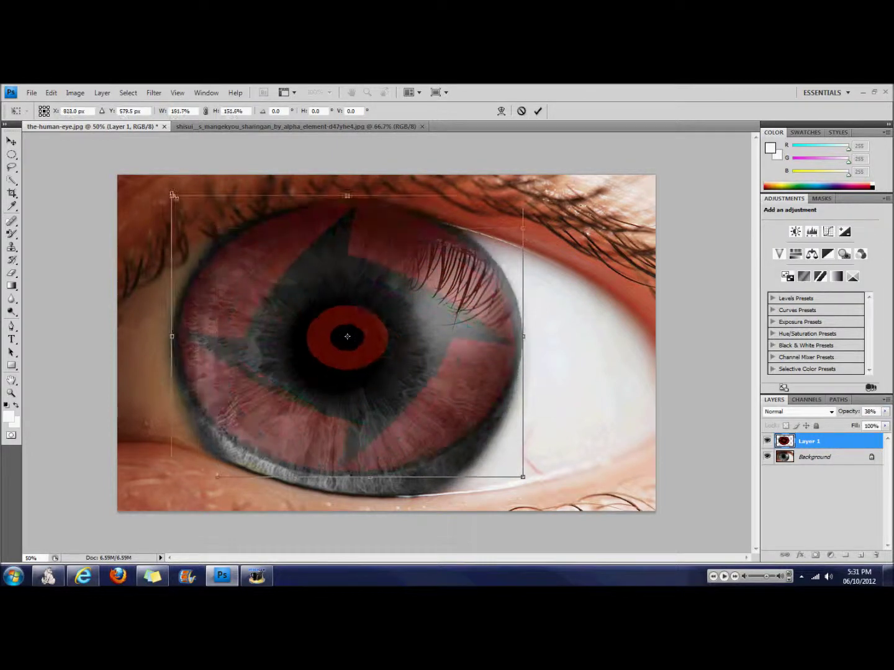
pyautogui.moveTo(173, 479); pyautogui.dragTo(165, 510)
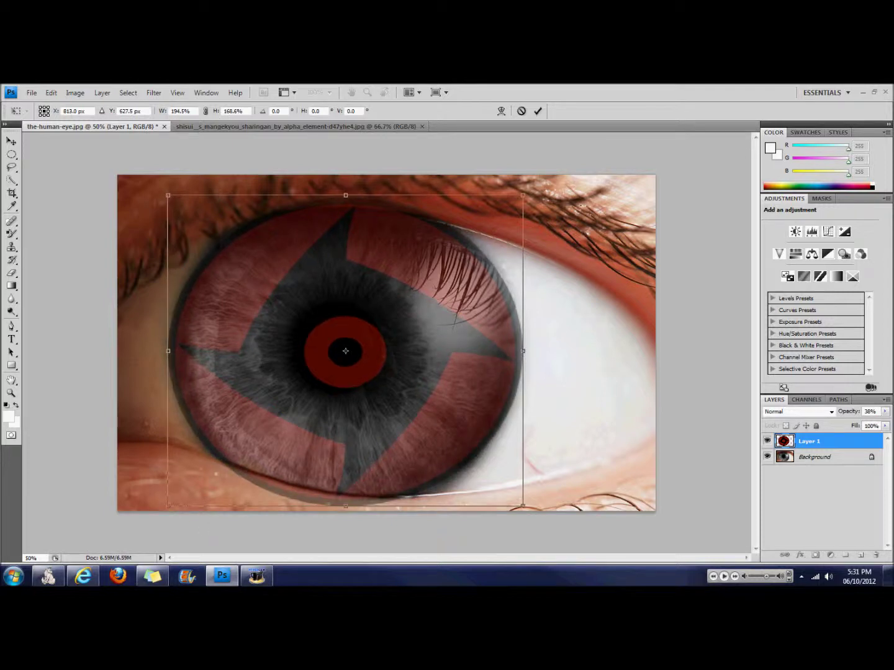
pyautogui.moveTo(521, 505); pyautogui.dragTo(522, 512)
pyautogui.moveTo(520, 199); pyautogui.dragTo(521, 195)
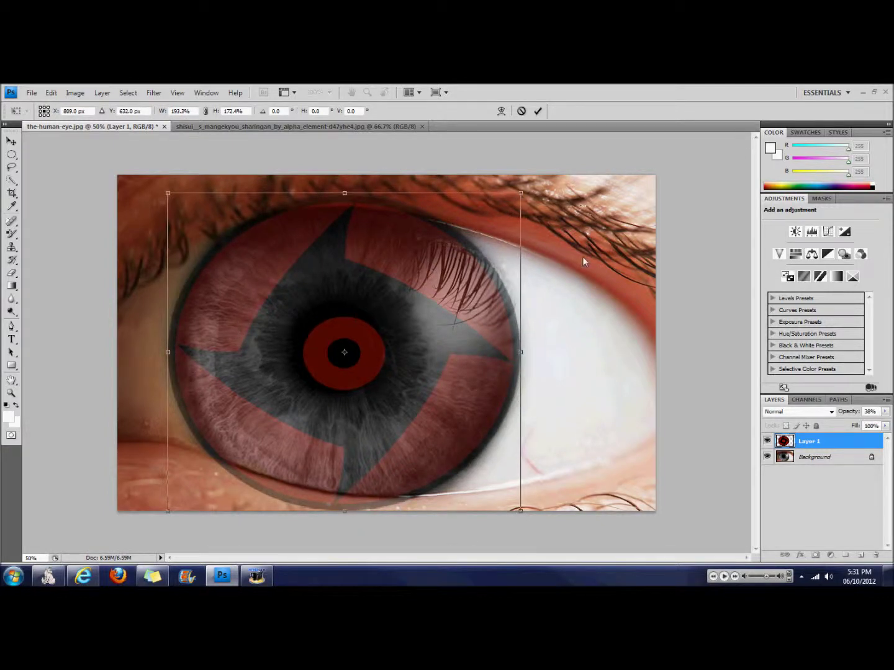
pyautogui.press('l')
pyautogui.click(383, 260)
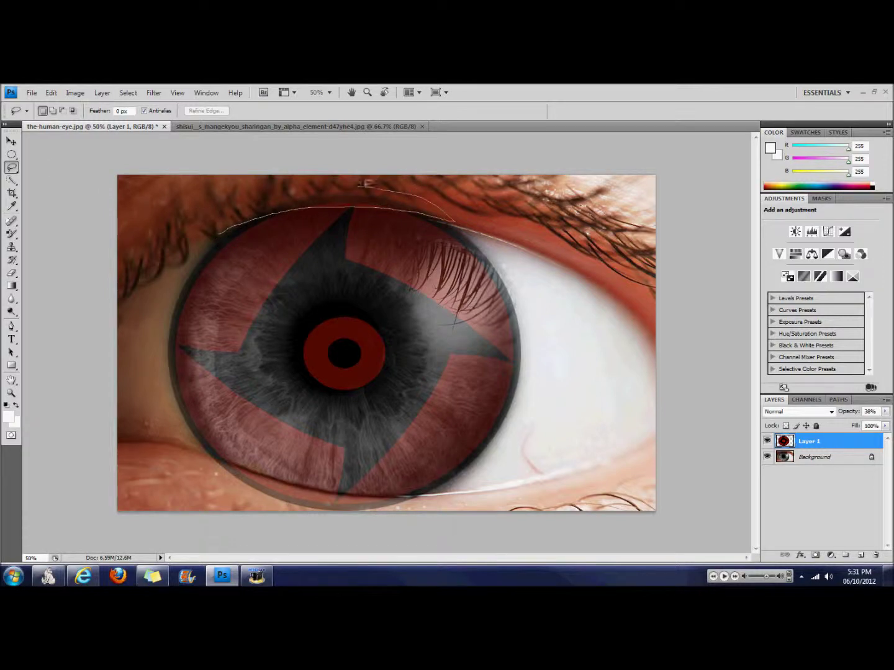
# Lasso and delete the sharingan spill over the lower eyelid, then restore 100% opacity
pyautogui.moveTo(221, 224); pyautogui.dragTo(222, 225)
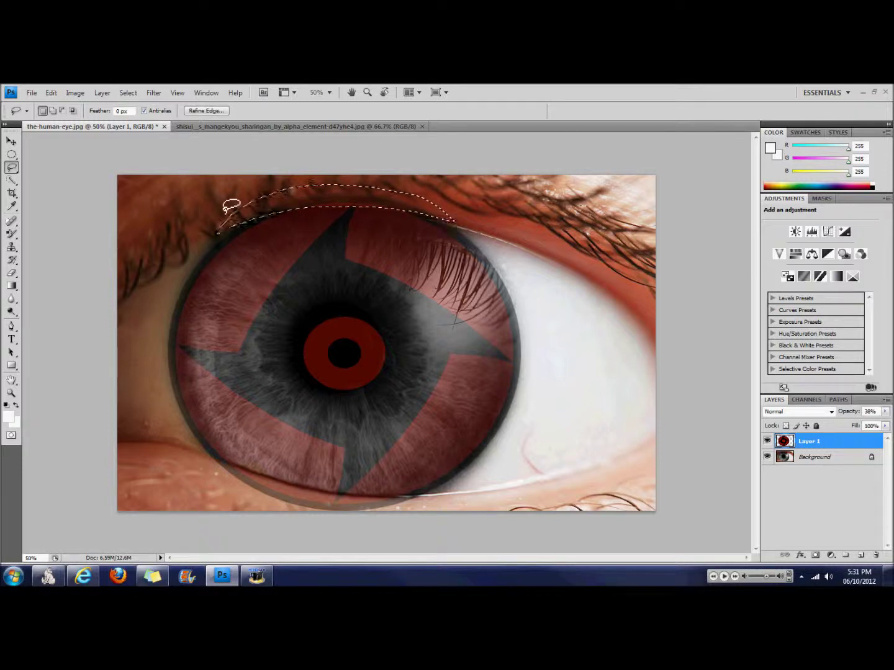
pyautogui.click(187, 223)
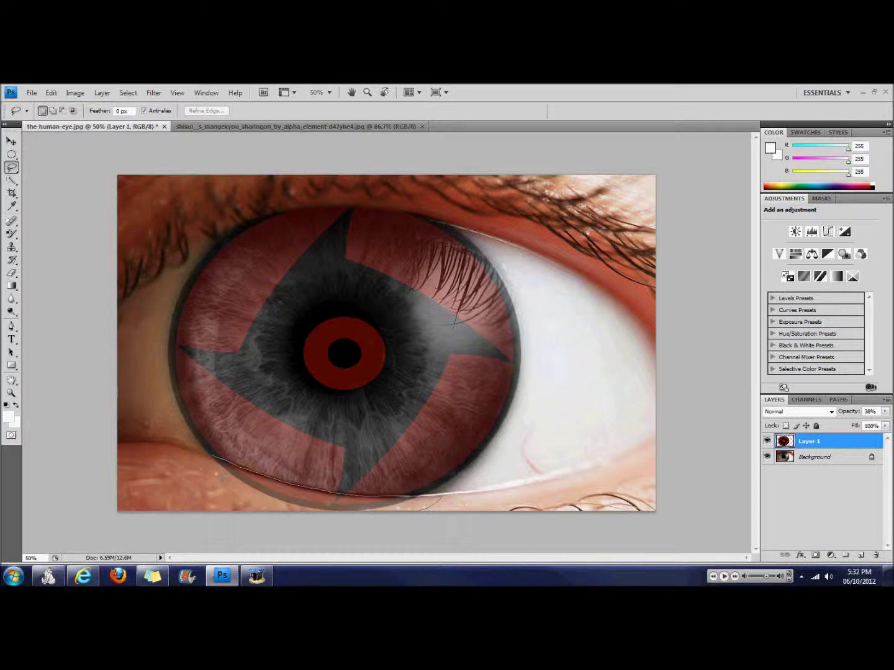
pyautogui.moveTo(216, 454); pyautogui.dragTo(217, 452)
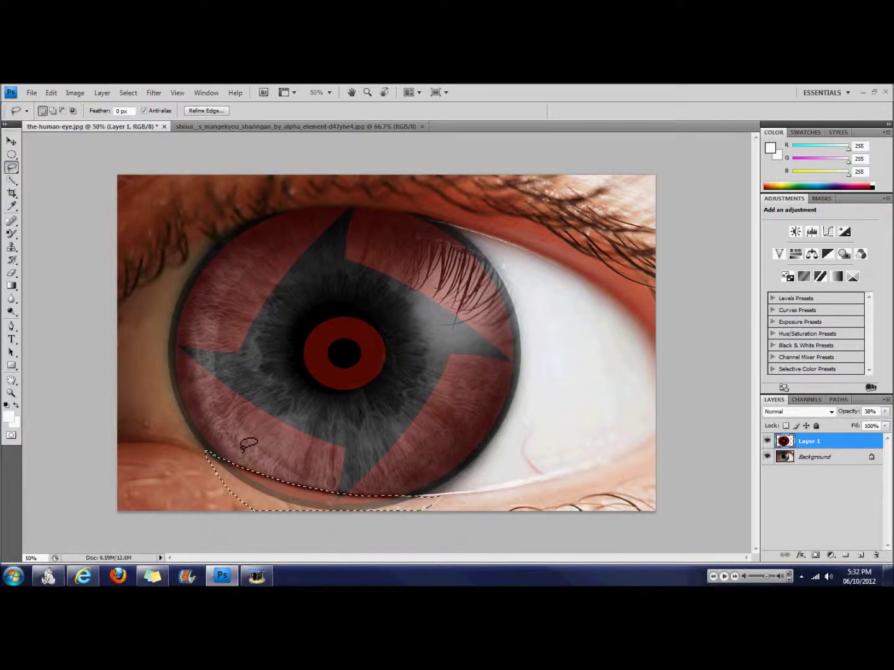
pyautogui.press('Delete')
pyautogui.hotkey('ctrl', 'd')
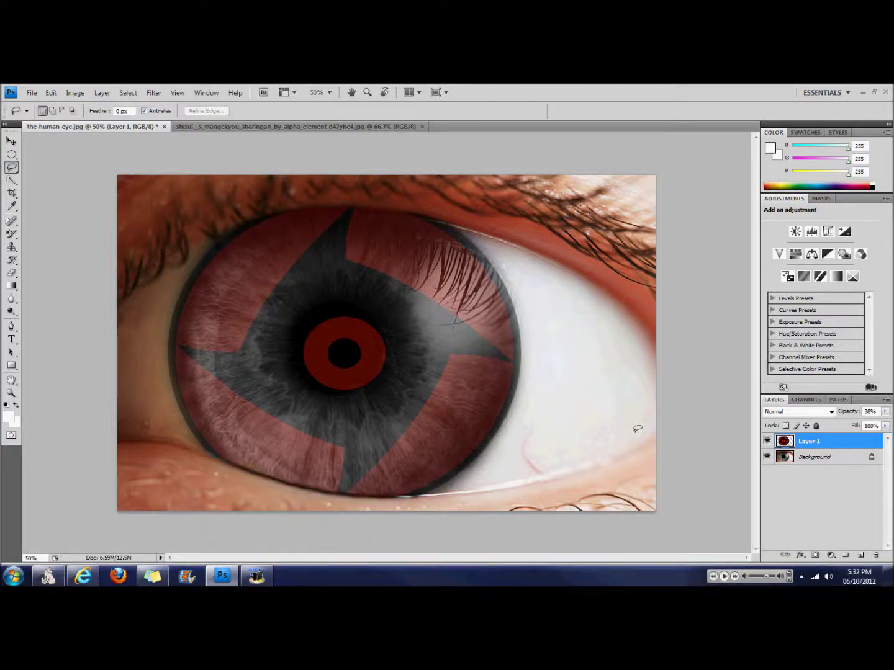
pyautogui.click(884, 412)
pyautogui.moveTo(852, 423); pyautogui.dragTo(886, 422)
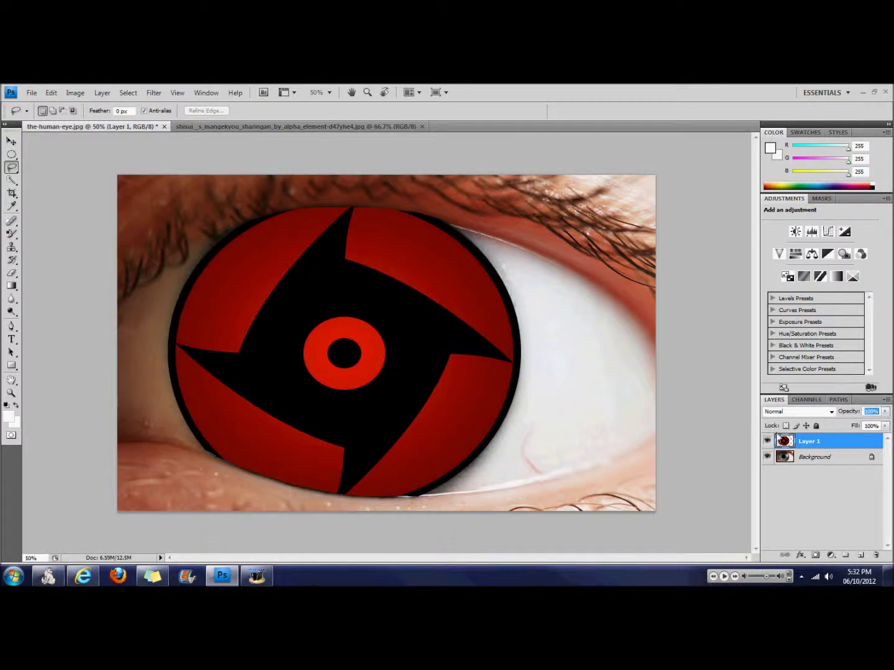
# Try Overlay, Vivid Light, Soft Light and Hard Light, settling the sharingan layer on Overlay
pyautogui.click(831, 412)
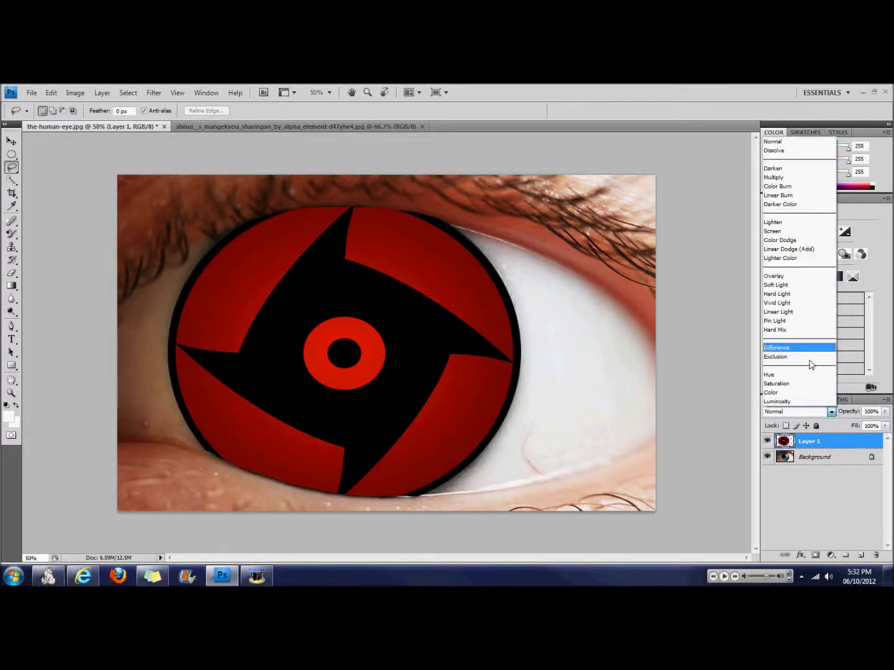
pyautogui.click(800, 276)
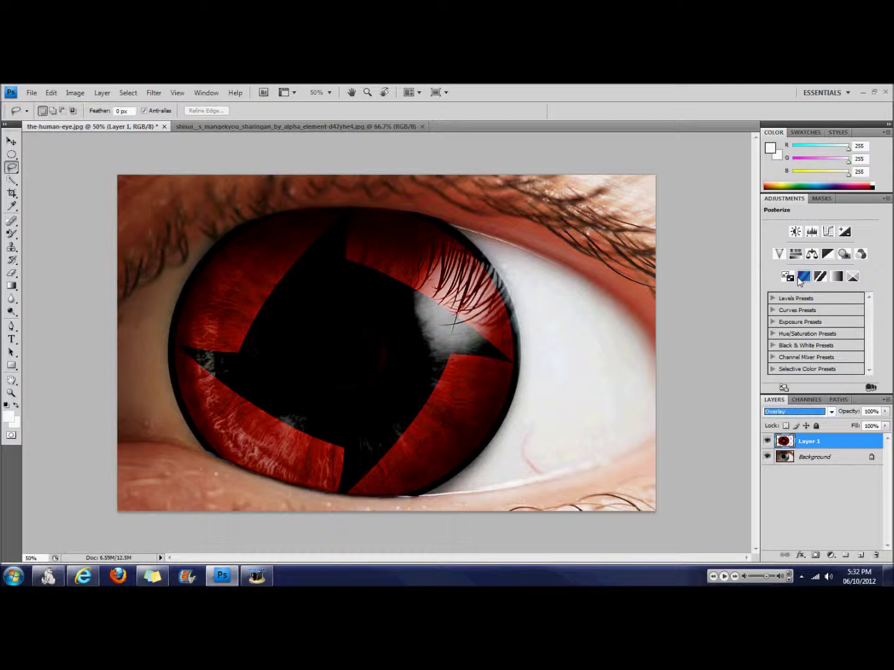
pyautogui.click(785, 412)
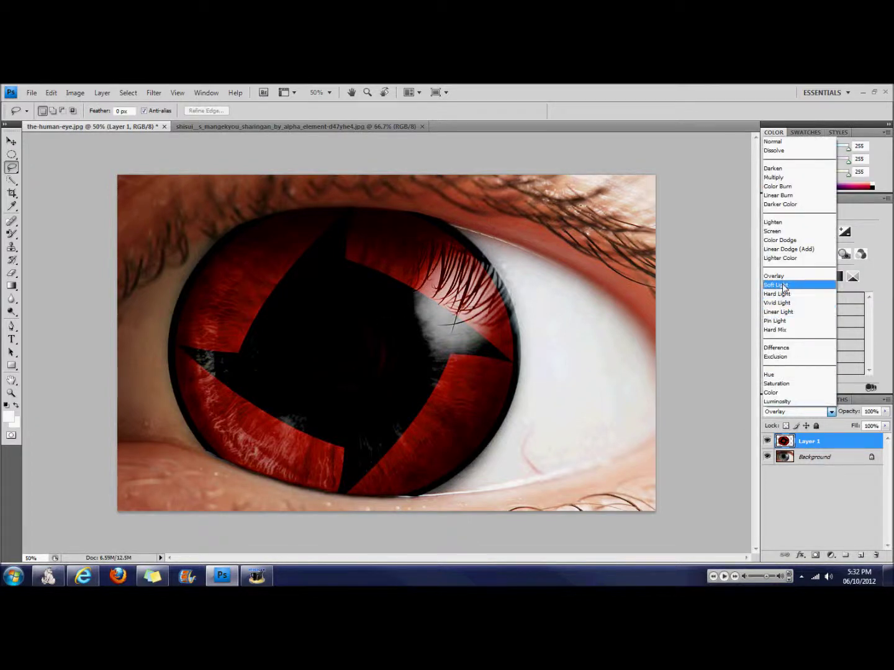
pyautogui.click(779, 302)
pyautogui.press('Down')
pyautogui.press('Down')
pyautogui.press('Up')
pyautogui.press('Up')
pyautogui.press('Up')
pyautogui.press('Up')
pyautogui.press('Up')
pyautogui.press('Down')
pyautogui.press('Down')
pyautogui.press('Down')
pyautogui.press('Up')
pyautogui.press('Down')
pyautogui.press('Down')
pyautogui.press('Down')
pyautogui.press('Down')
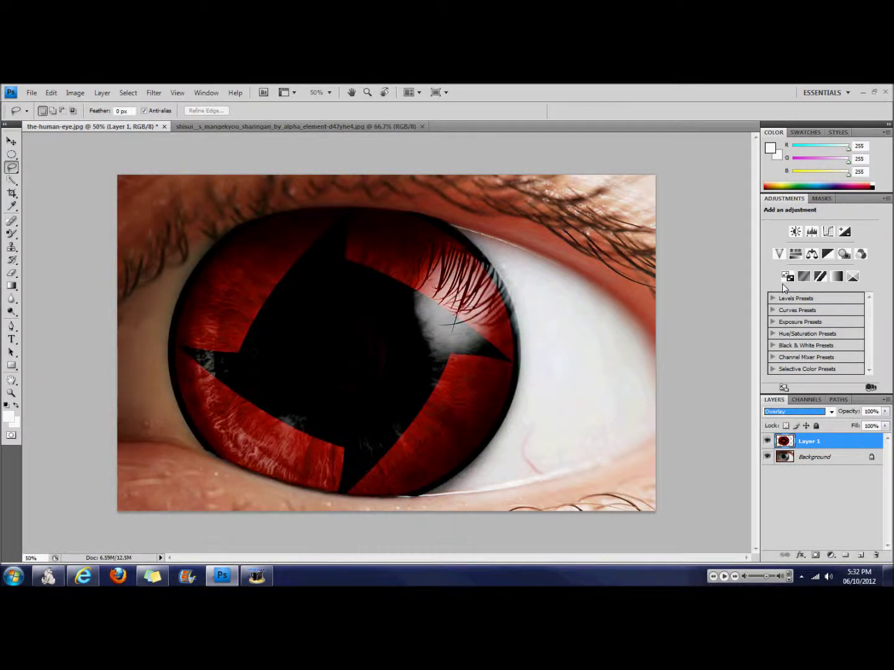
pyautogui.press('Down')
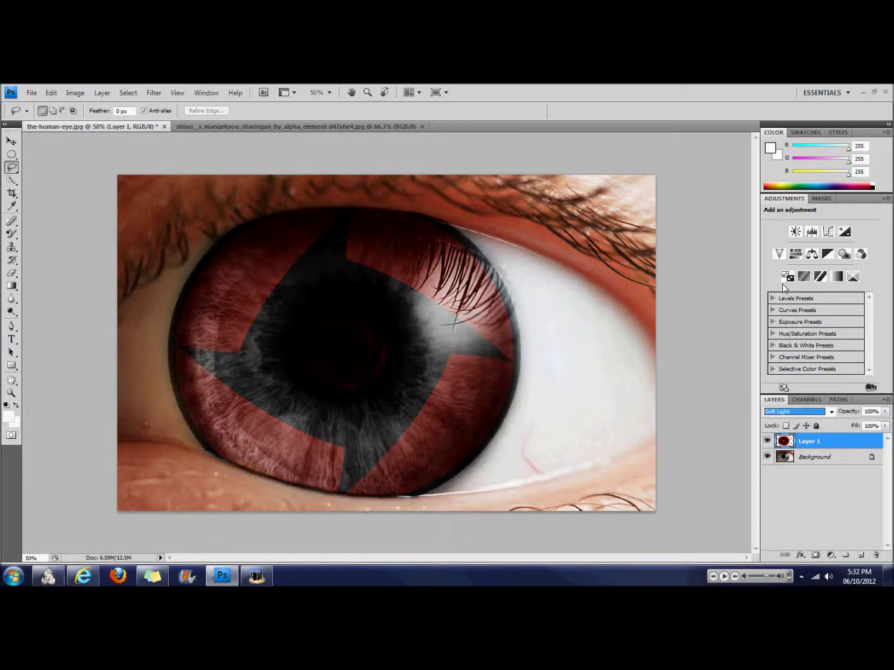
pyautogui.press('Down')
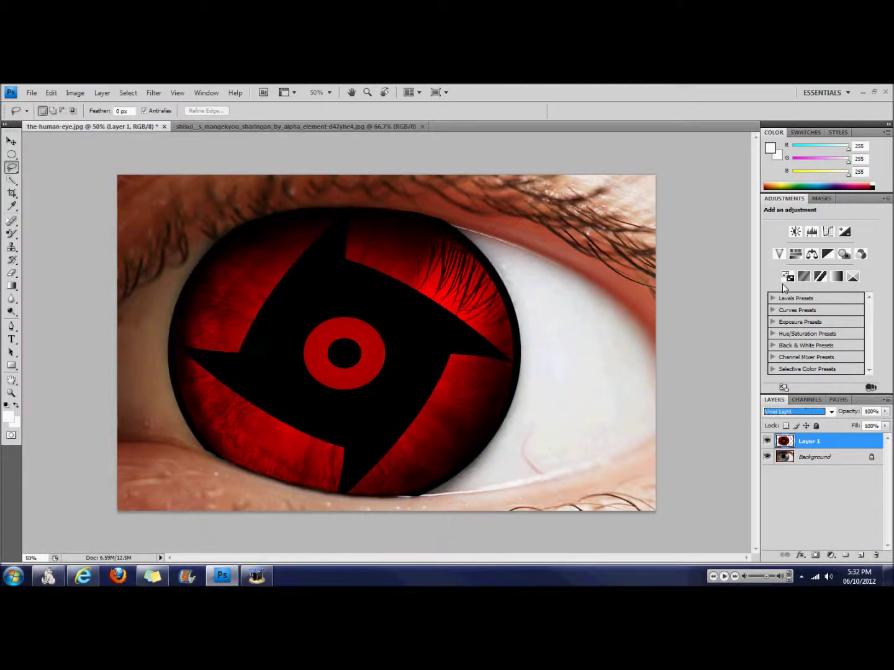
pyautogui.press('Down')
pyautogui.press('Down')
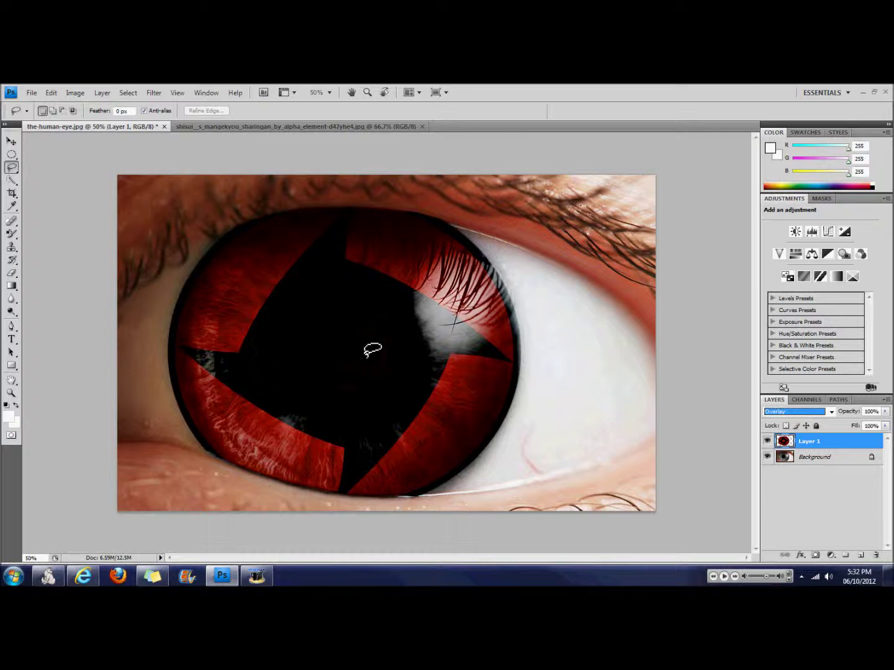
# Save the image as a JPEG named shisui magekyou, accepting the default quality settings
pyautogui.click(30, 94)
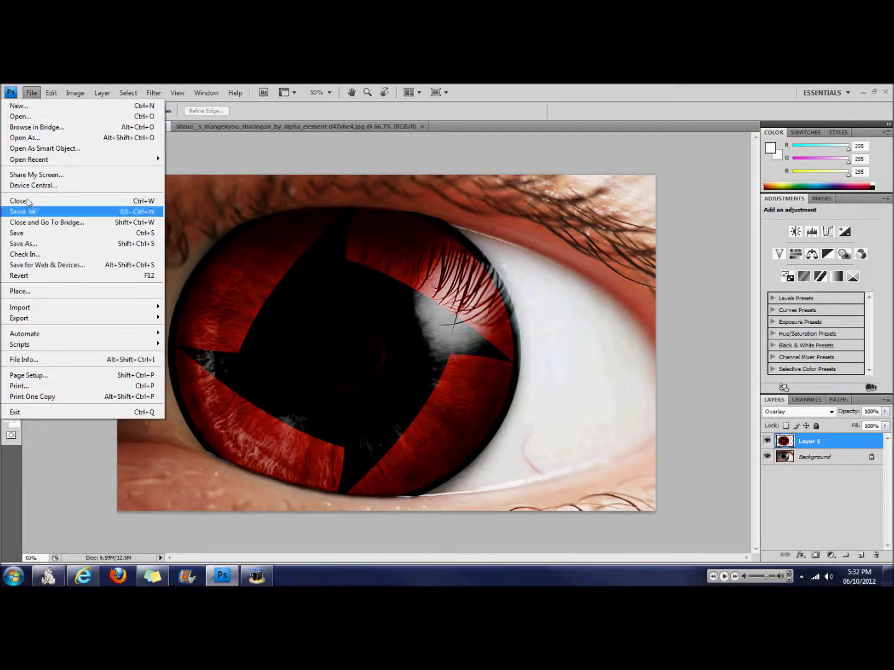
pyautogui.click(29, 245)
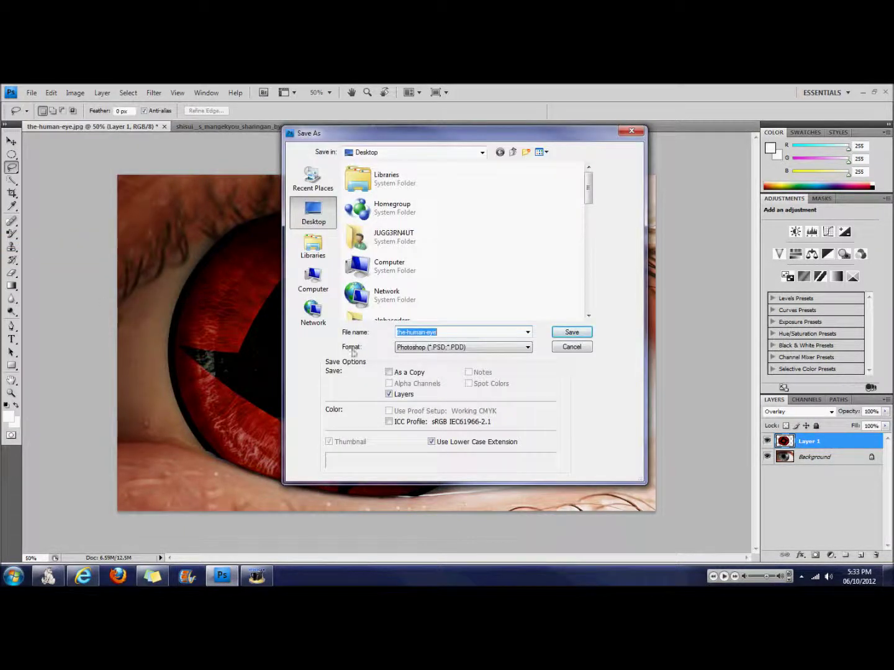
pyautogui.click(481, 347)
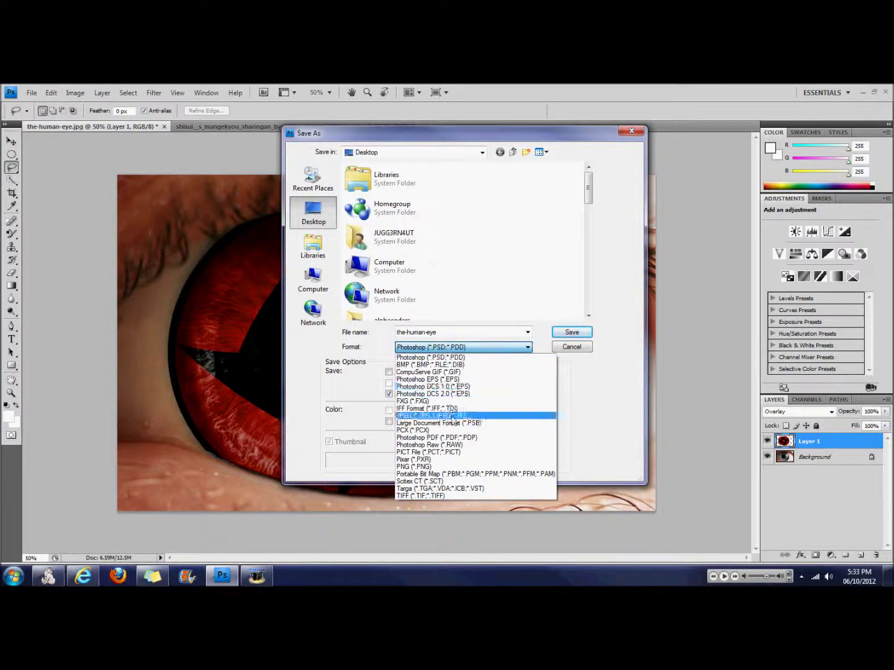
pyautogui.doubleClick(456, 333)
pyautogui.write('shisui magekyou')
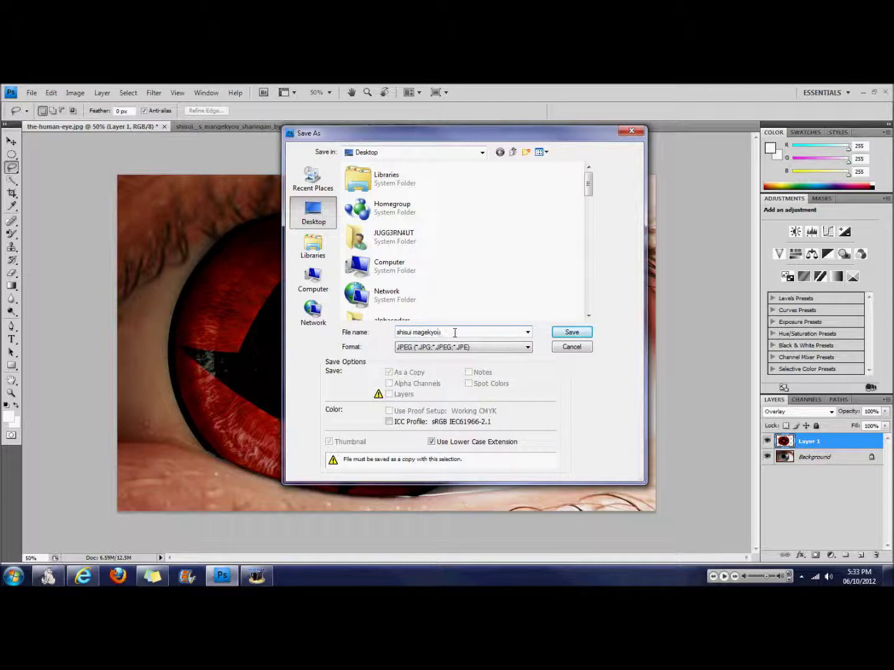
pyautogui.press('Return')
pyautogui.write('10')
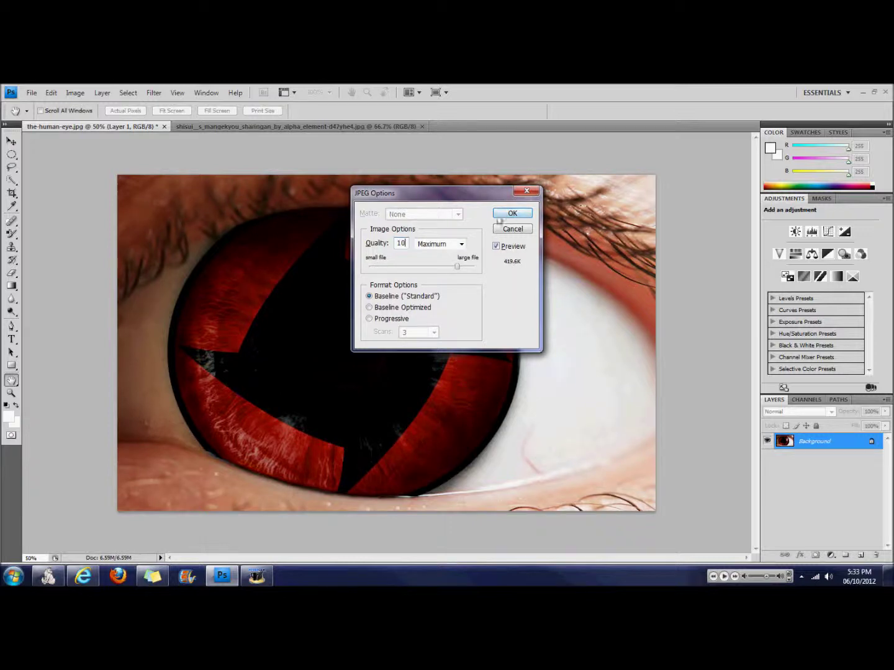
pyautogui.click(501, 215)
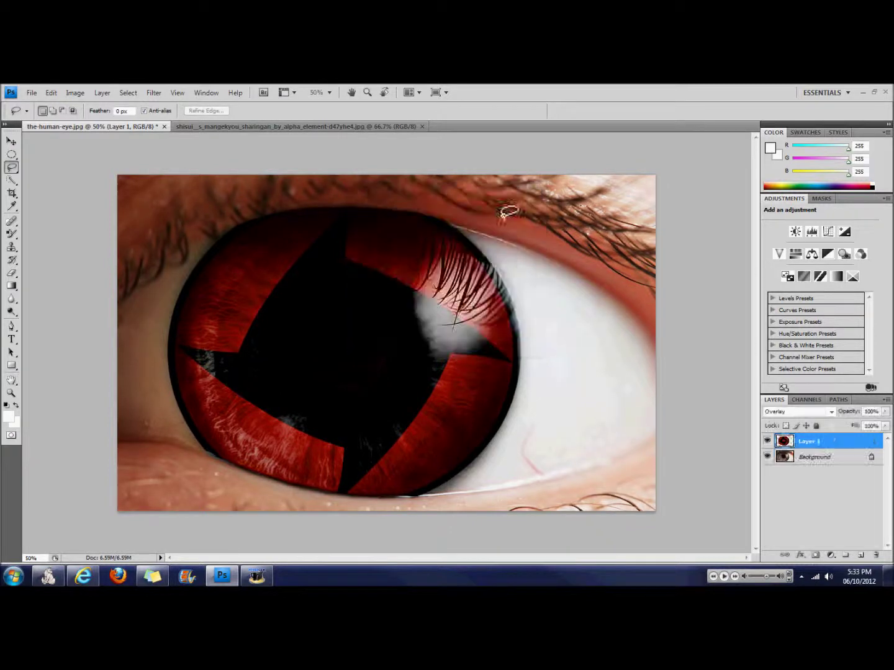
pyautogui.click(863, 92)
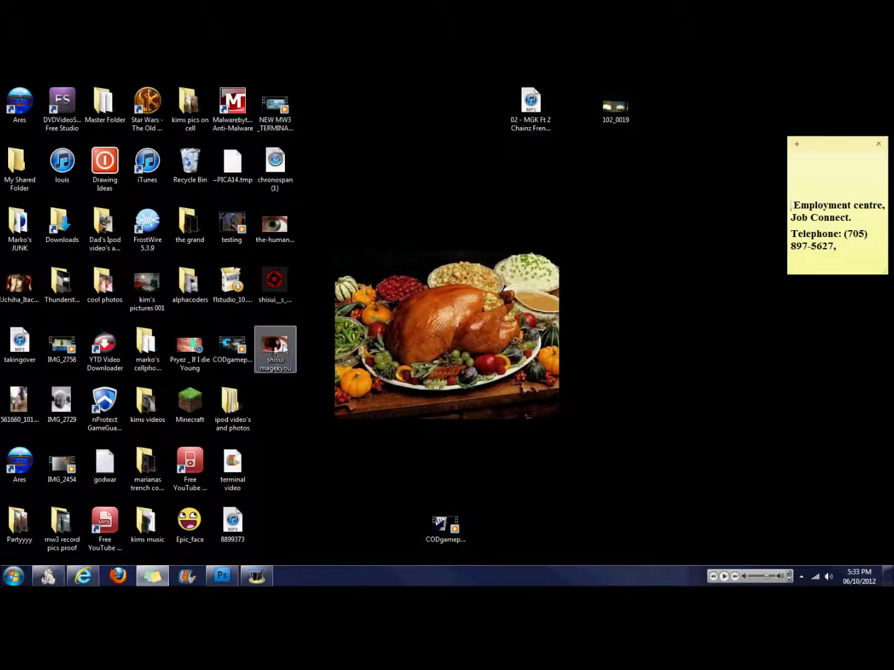
# Preview the saved shisui magekyou image, then launch Notepad from the Start search
pyautogui.rightClick(264, 329)
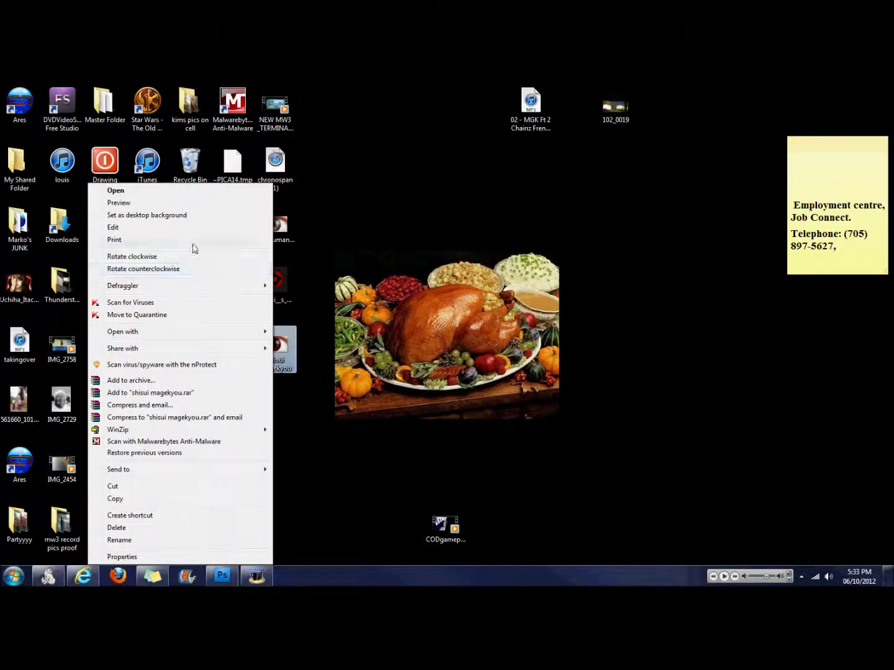
pyautogui.click(197, 205)
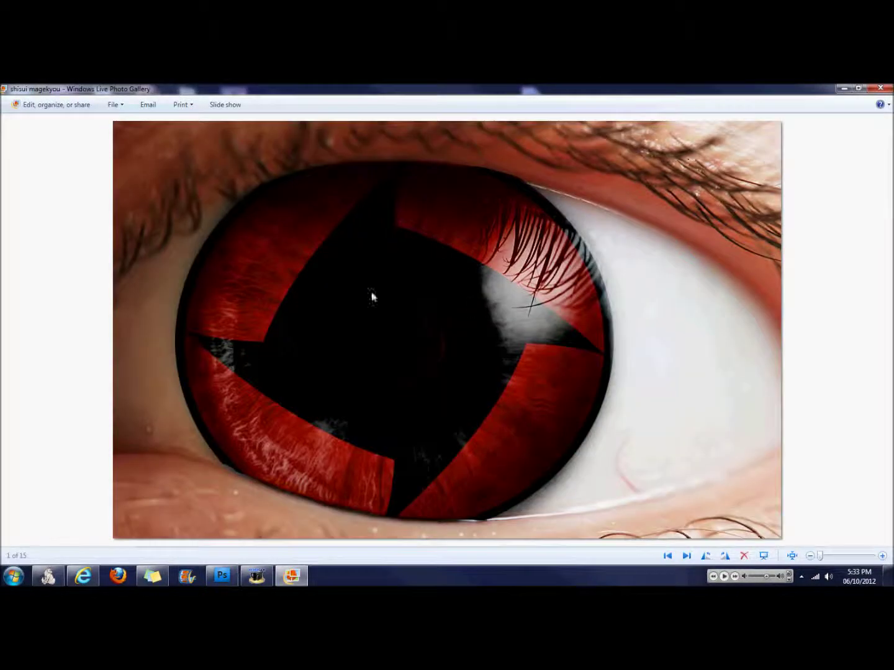
pyautogui.click(14, 576)
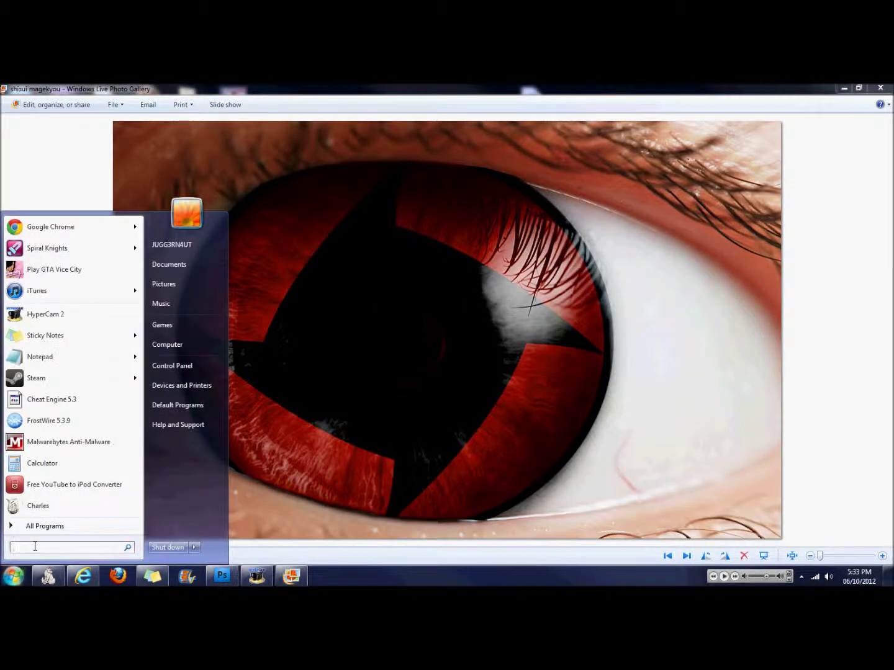
pyautogui.write('notepad')
pyautogui.click(35, 243)
# Type a thank-you note urging rating, subscribing and commenting, add a friend's channel link, and end with 'ok bye everyone'
pyautogui.write('So thankx for')
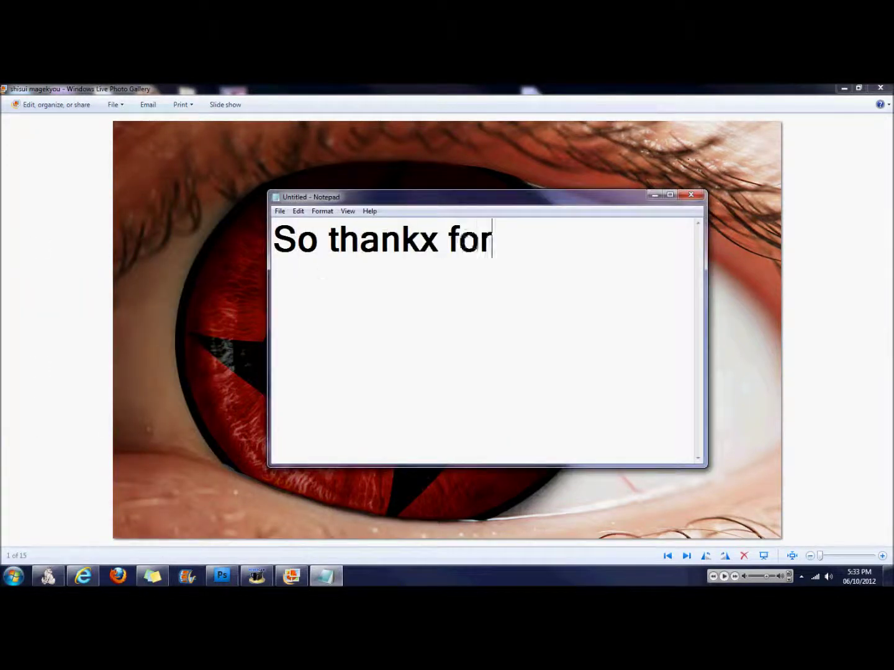
pyautogui.write(' watching hope you enj')
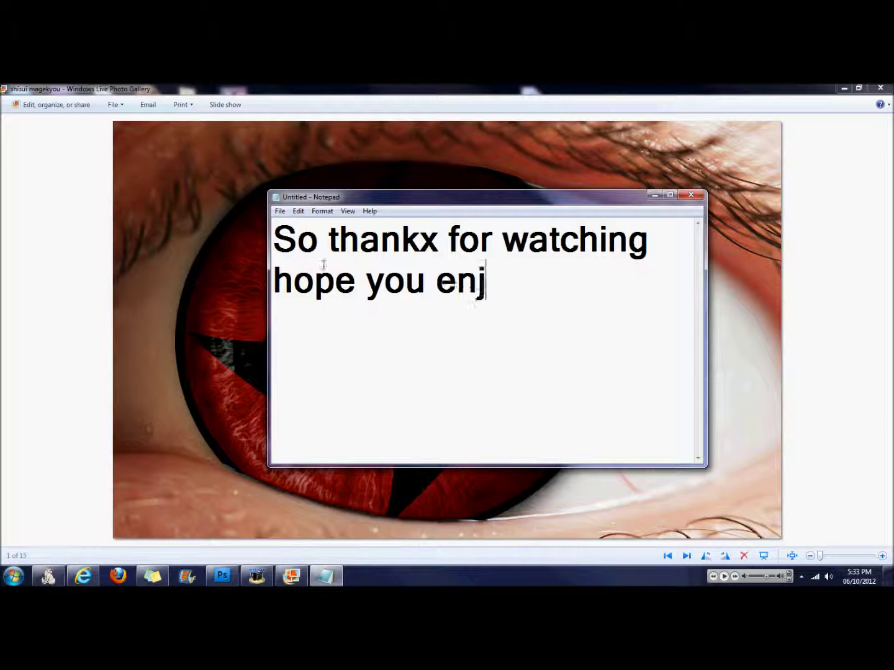
pyautogui.write('oyed this video')
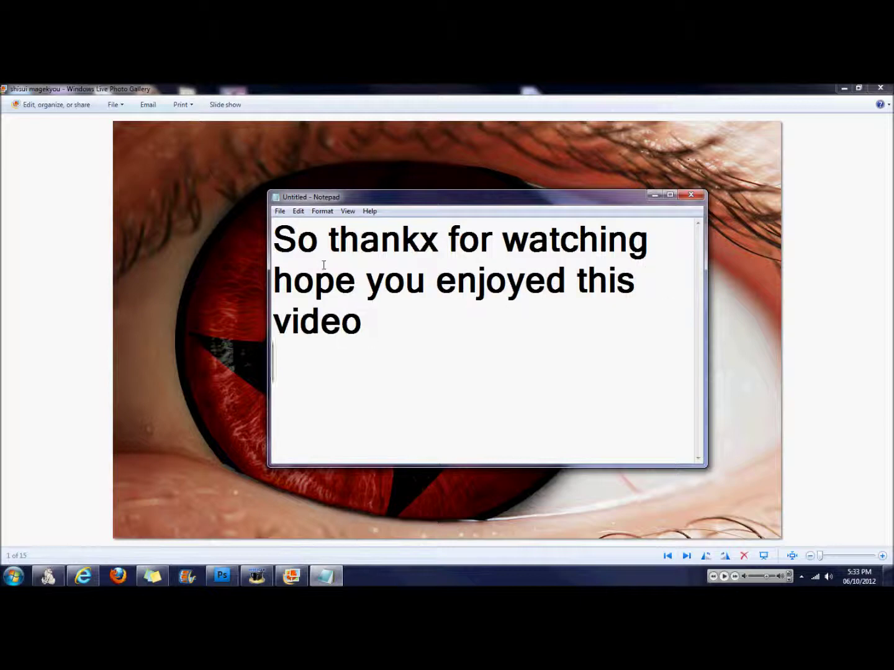
pyautogui.write('and rat')
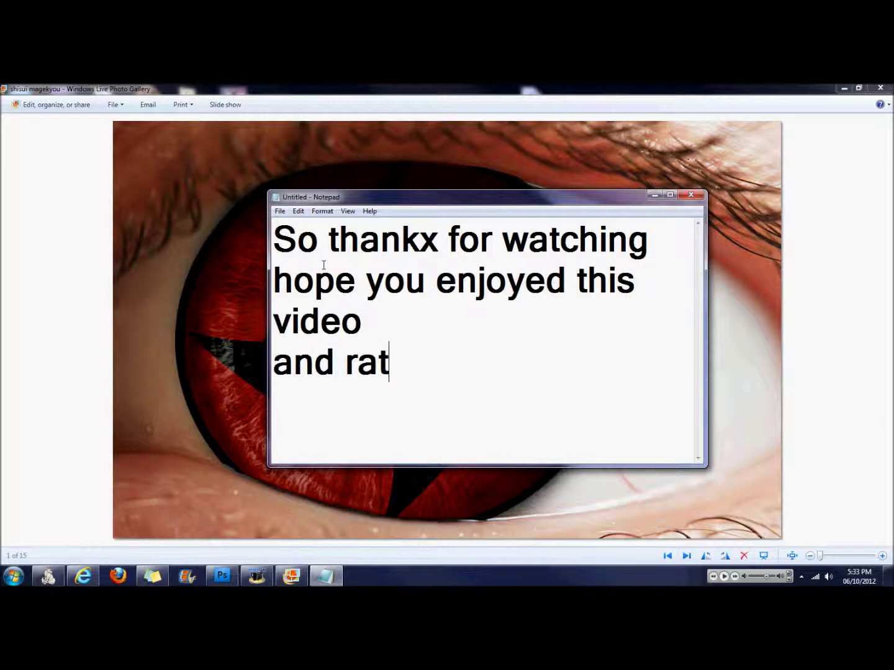
pyautogui.write('e subcribe and commen')
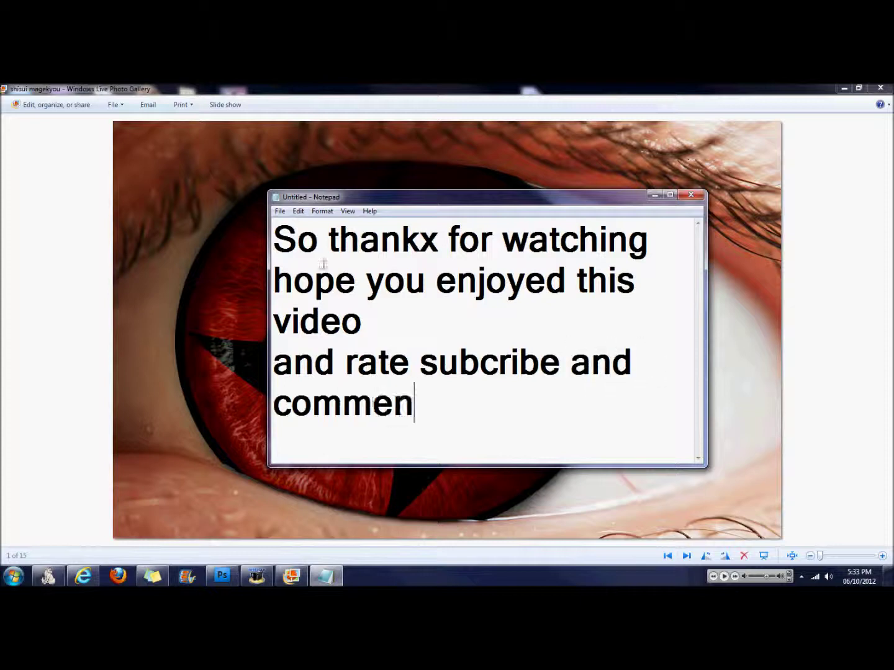
pyautogui.write("t for more video'")
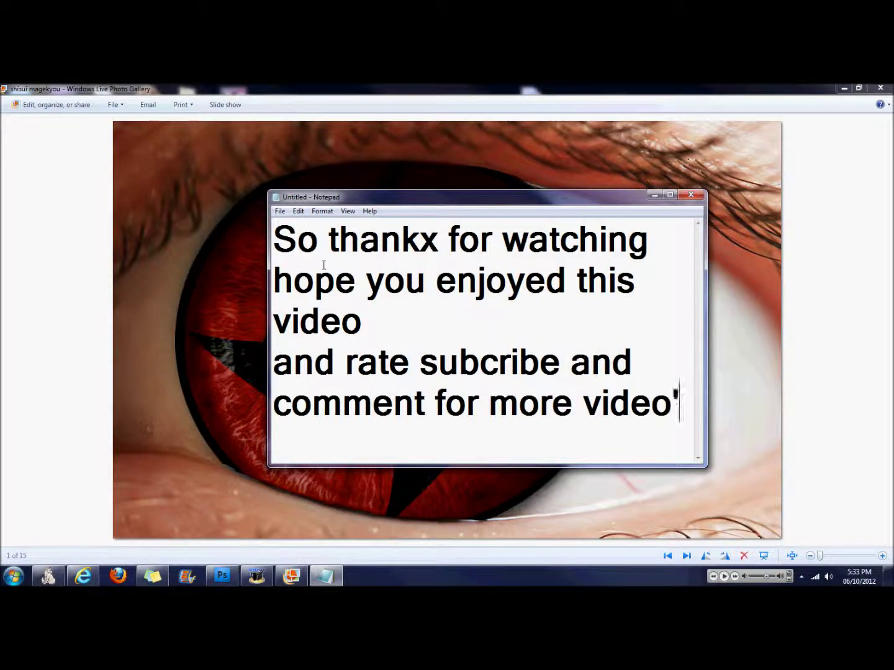
pyautogui.write('s <3 ^.^ anm')
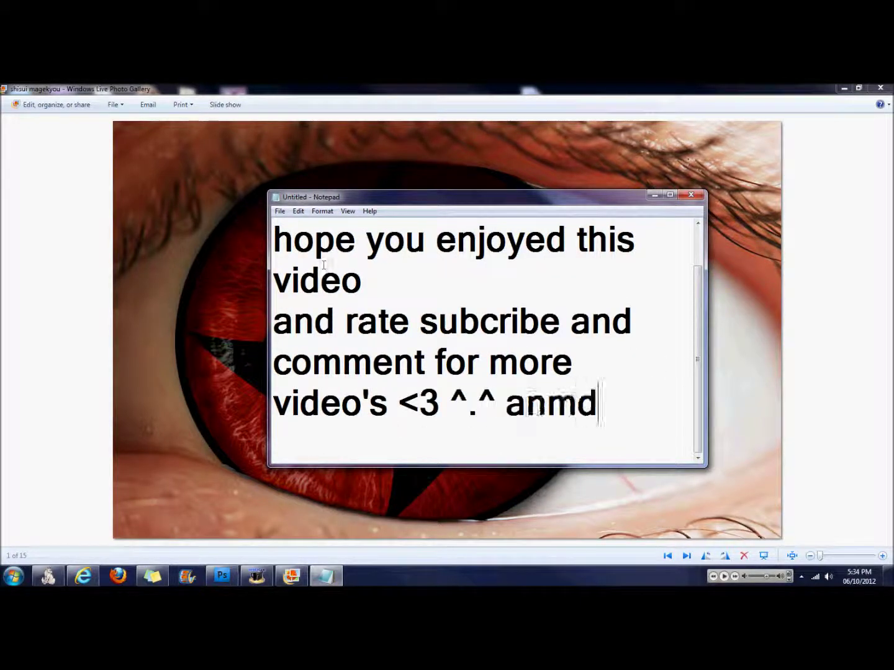
pyautogui.press('BackSpace')
pyautogui.write('d subscribe to my')
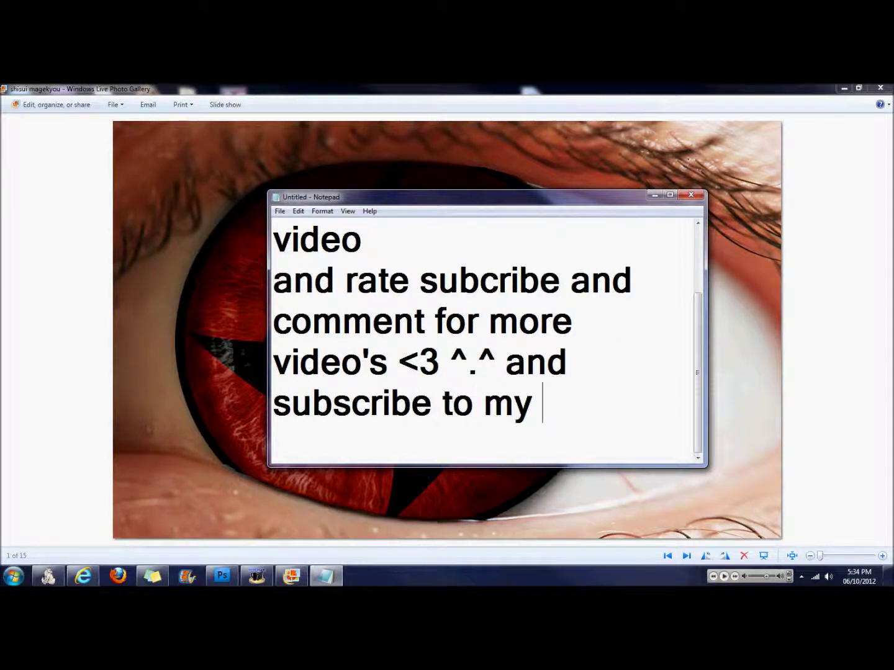
pyautogui.write(' friend www.youtube/fgfa')
pyautogui.write('talg')
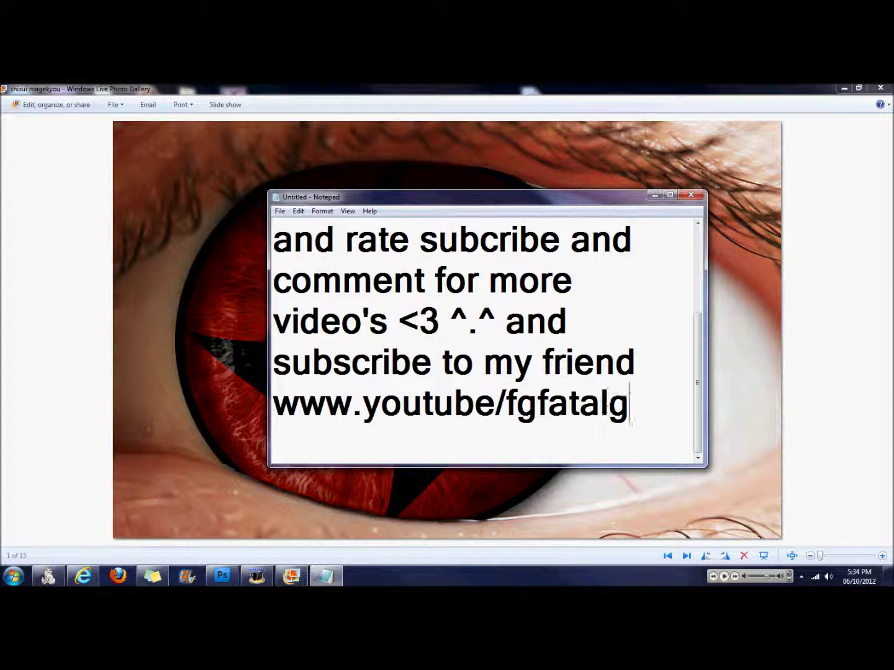
pyautogui.write('amerz')
pyautogui.press('Return')
pyautogui.press('Return')
pyautogui.write('ok bye everyone')
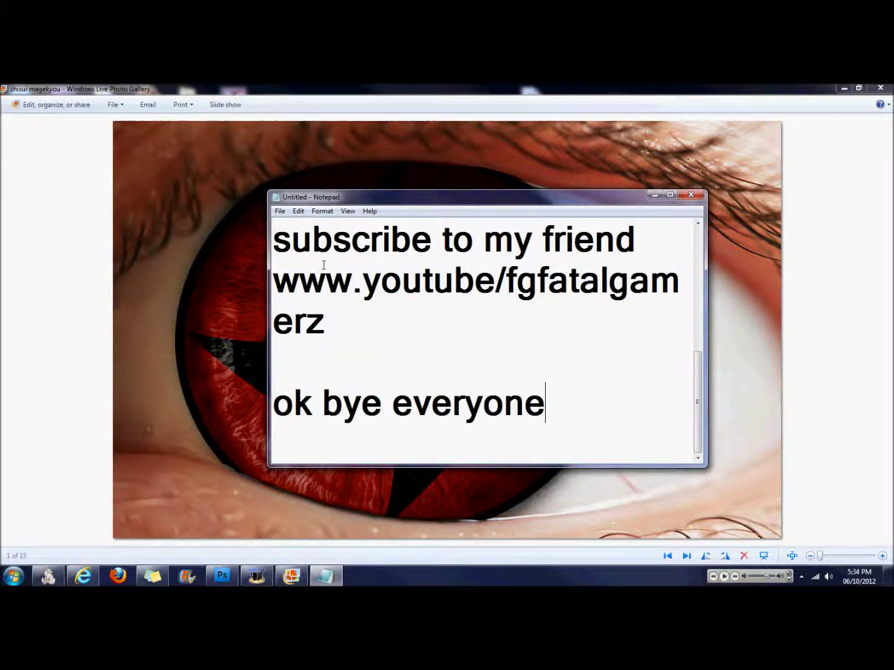